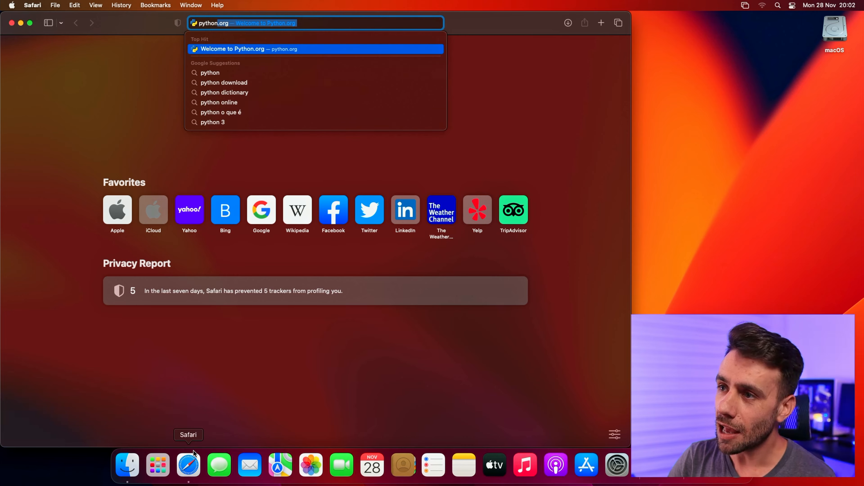
- Load python.org and open the full list of Python downloads
key(Return)
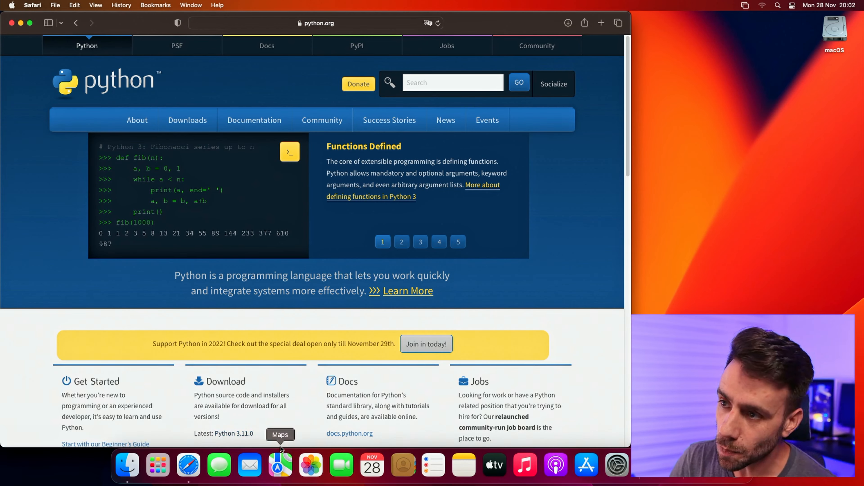
mouse_move(136, 127)
mouse_move(185, 128)
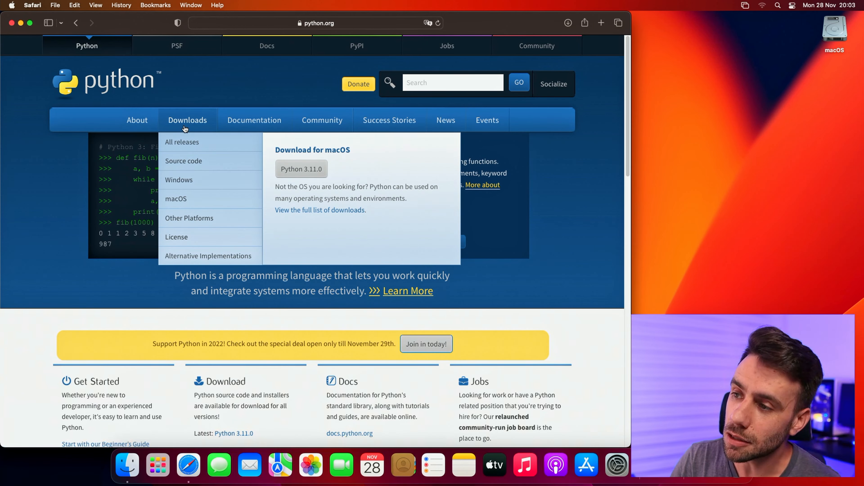
click(306, 211)
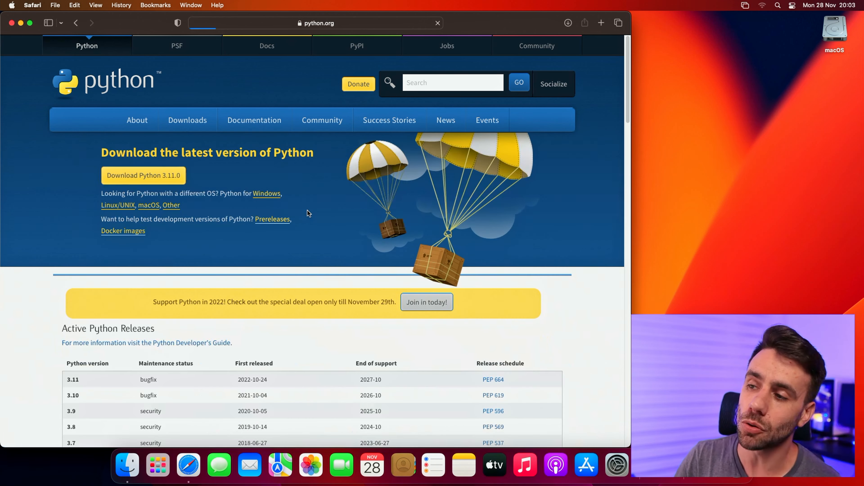
mouse_move(189, 127)
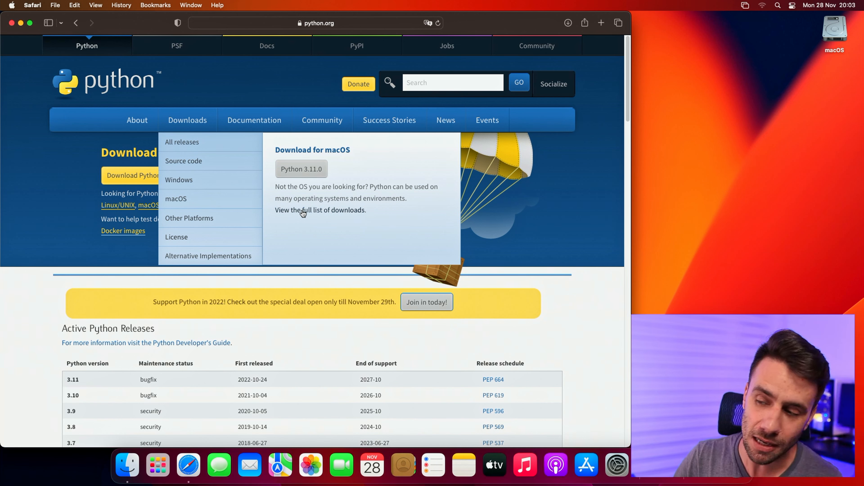
mouse_move(322, 123)
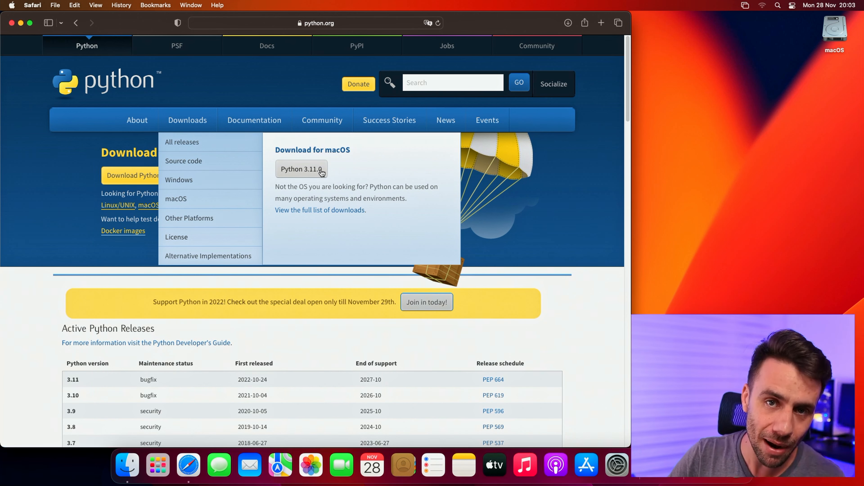
- Find Python 3.9.9 in the list of specific releases and open its download page
scroll(285, 236, down, 5)
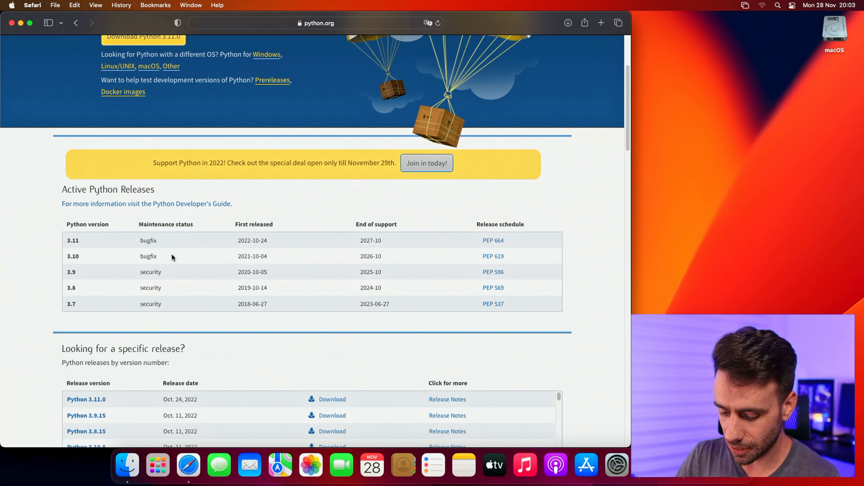
key(super+f)
text(3.9.9)
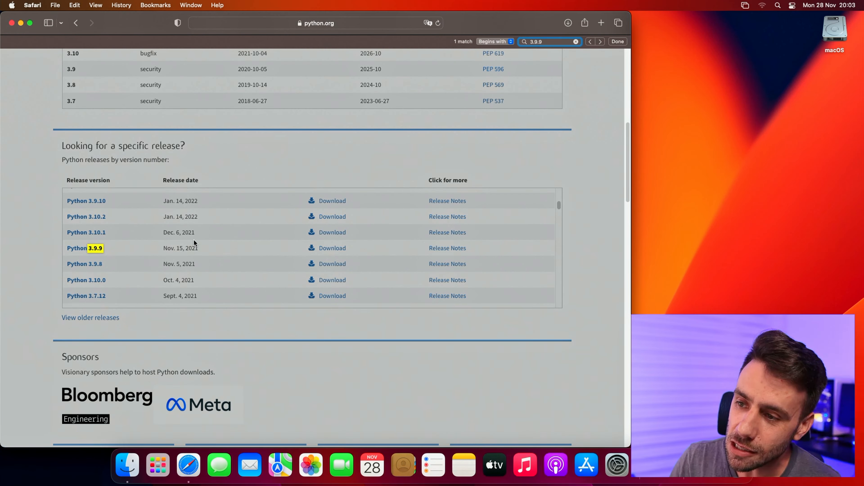
click(329, 249)
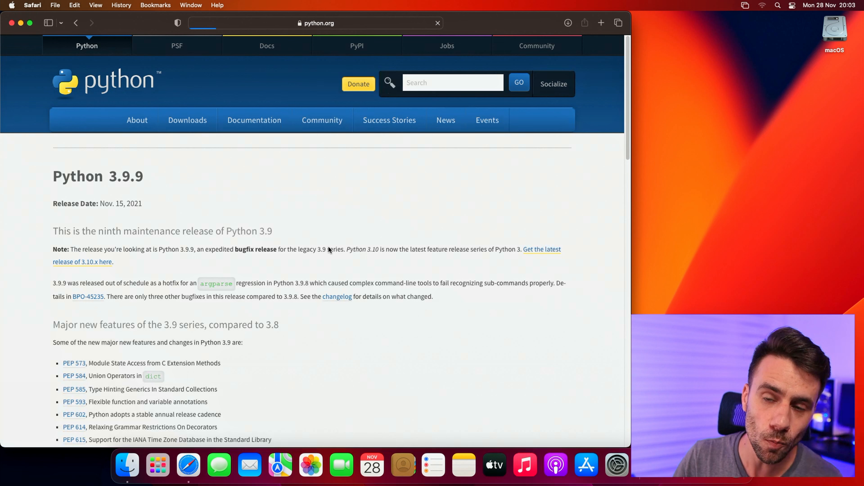
- Check the macOS version and build number in the Mac's system information, and close that window
click(11, 4)
click(18, 16)
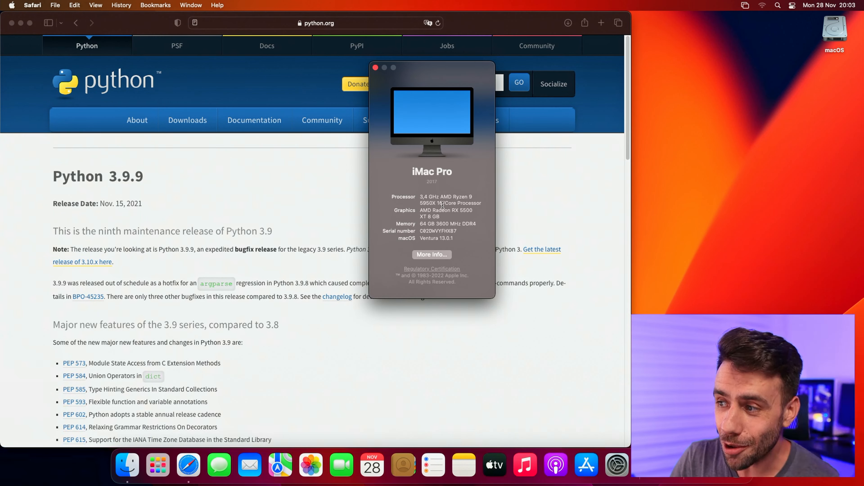
click(443, 238)
drag(436, 237, 448, 237)
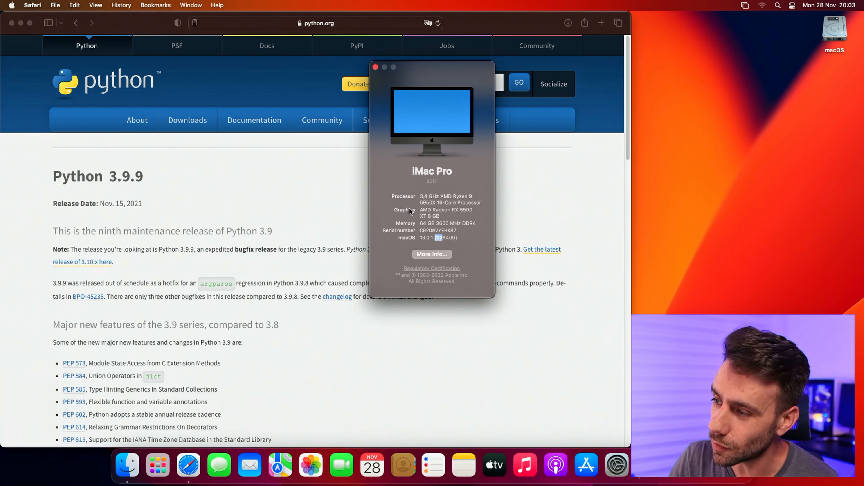
key(super+w)
scroll(324, 304, down, 15)
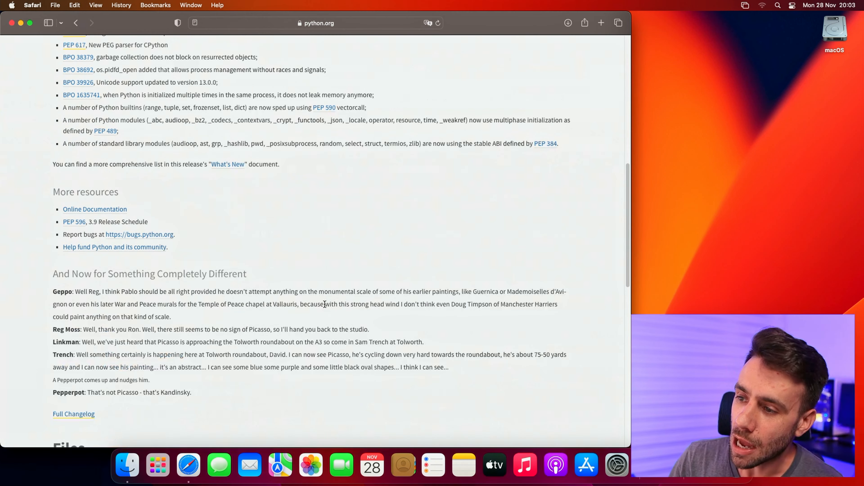
scroll(245, 255, down, 8)
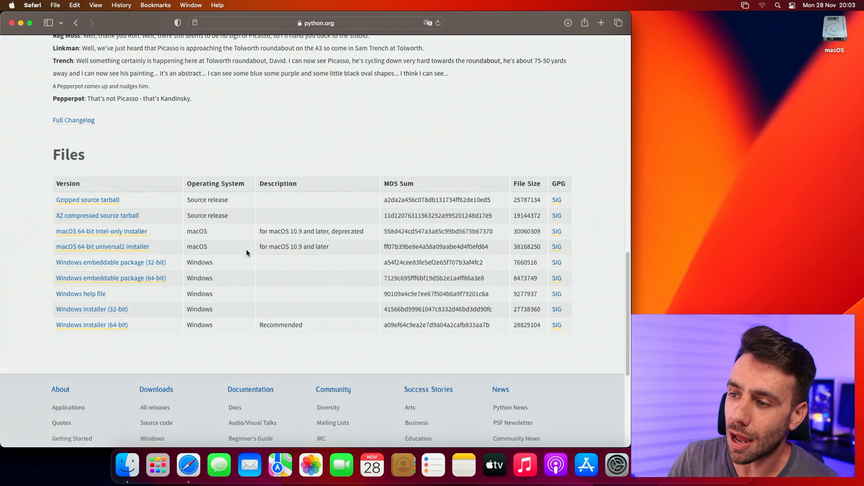
drag(311, 232, 77, 233)
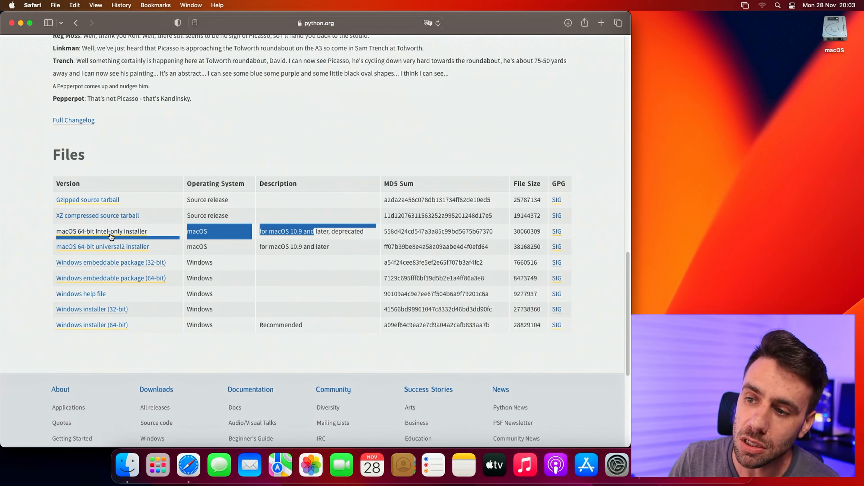
click(118, 233)
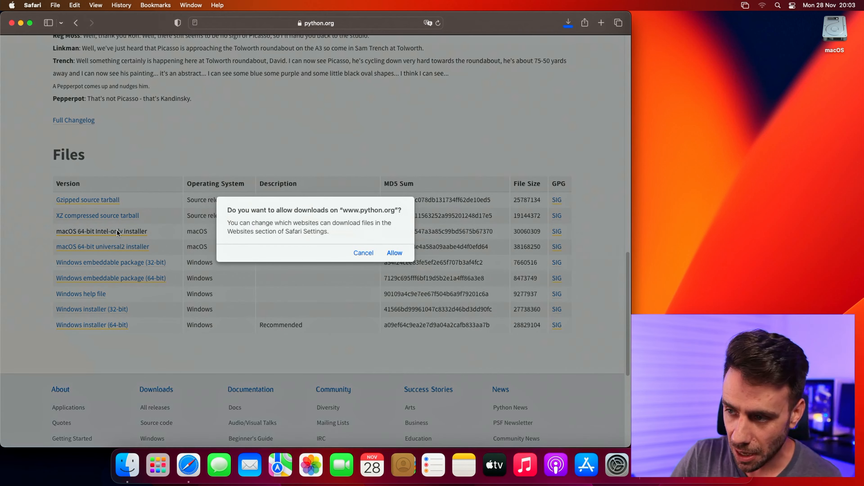
click(395, 252)
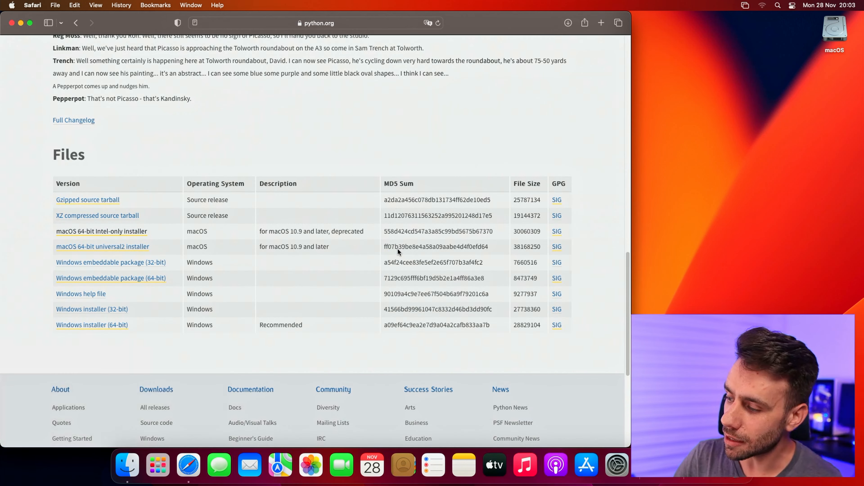
- Switch to Finder and launch python-3.9.9-macosx10.9.pkg from the Downloads folder
click(713, 102)
key(super+n)
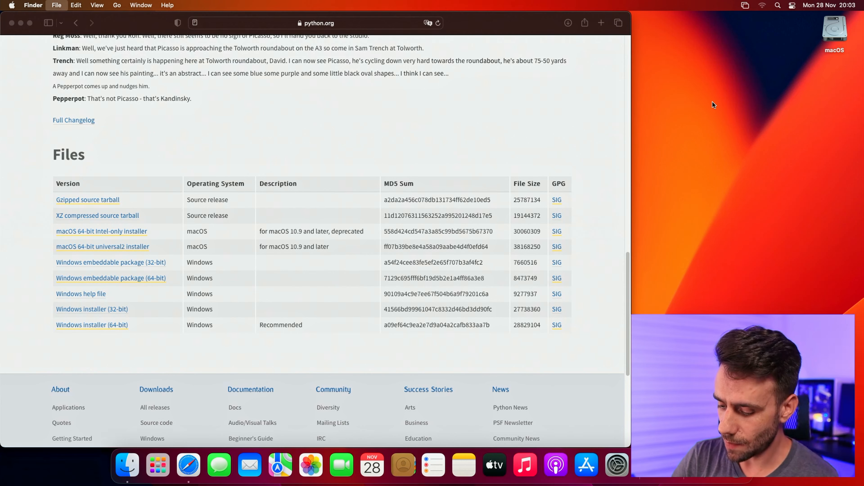
key(super+Down)
key(Down)
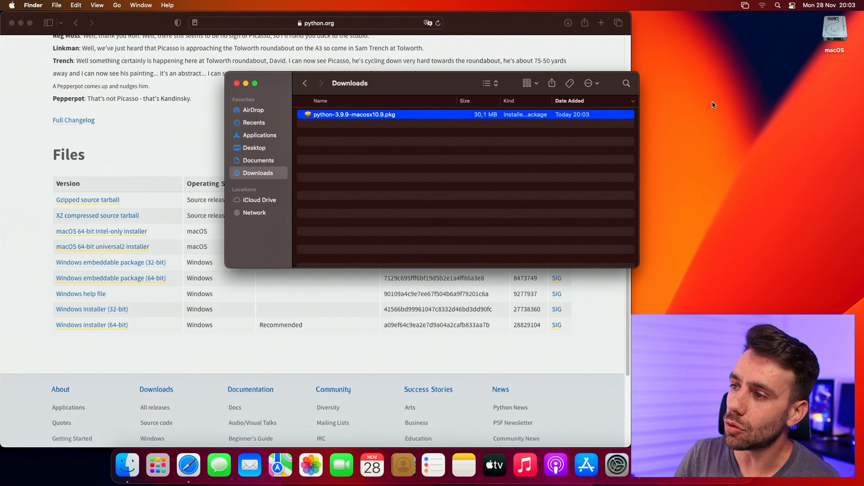
key(super+Down)
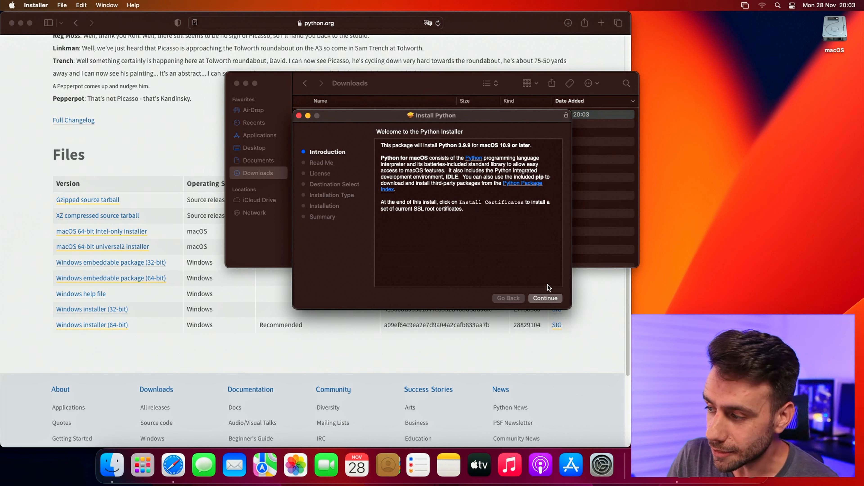
- Proceed past the Python installer's introduction and read-me pages and agree to the software license
click(545, 298)
click(545, 298)
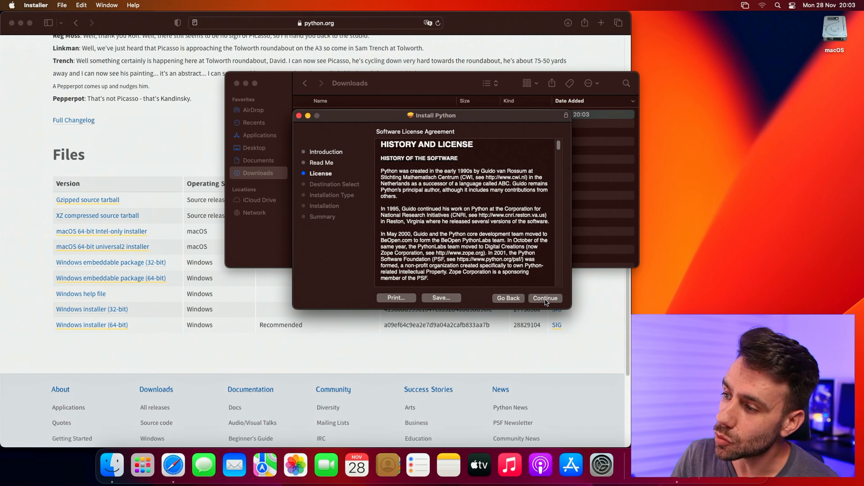
click(545, 299)
click(528, 234)
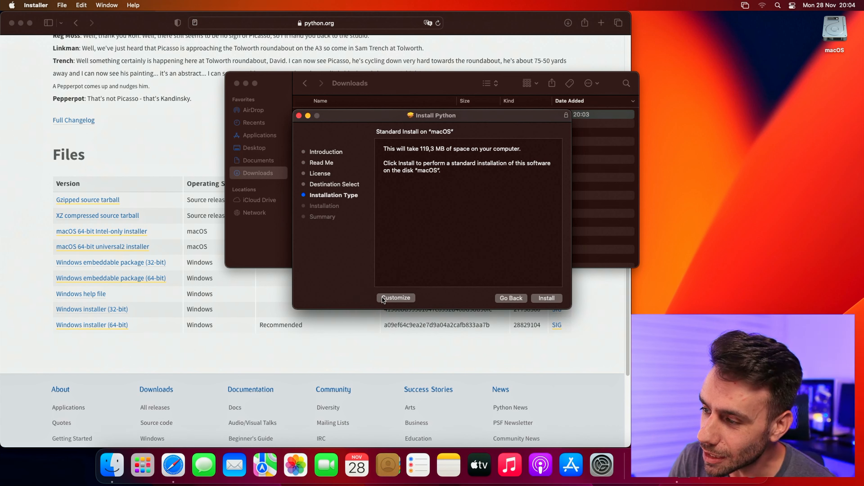
- Customize the Python installation to exclude GUI Applications and Python Documentation
click(397, 299)
click(385, 164)
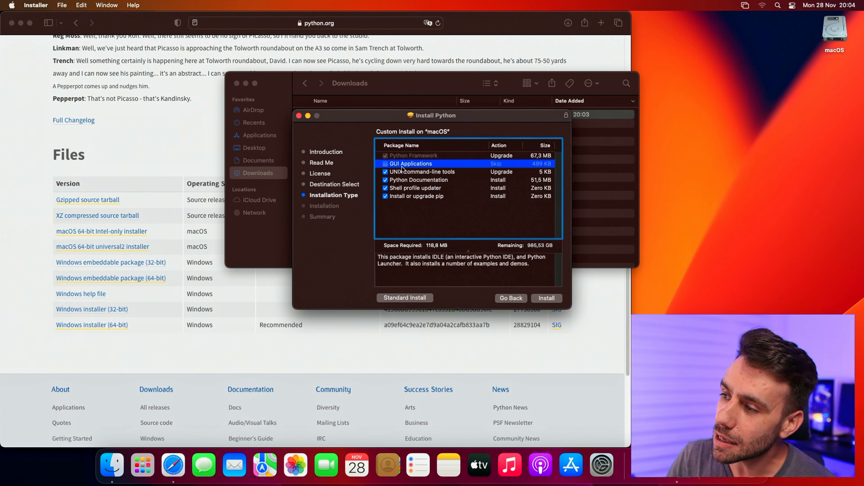
click(385, 180)
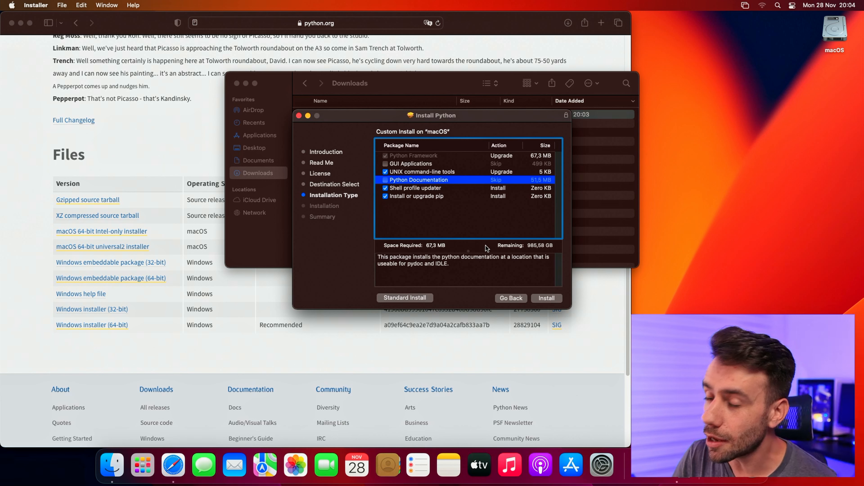
- Start the Python installation, authorize it with the account password, and allow Installer access to the Downloads folder
click(544, 299)
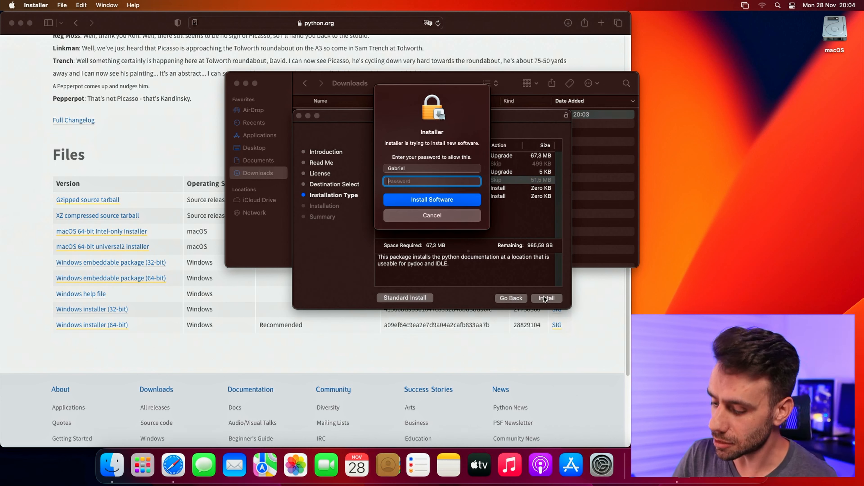
text(••••)
key(Return)
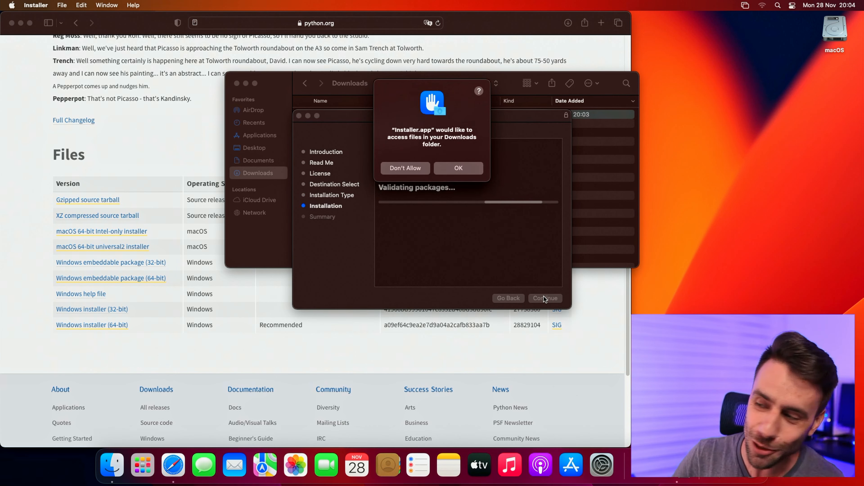
click(457, 169)
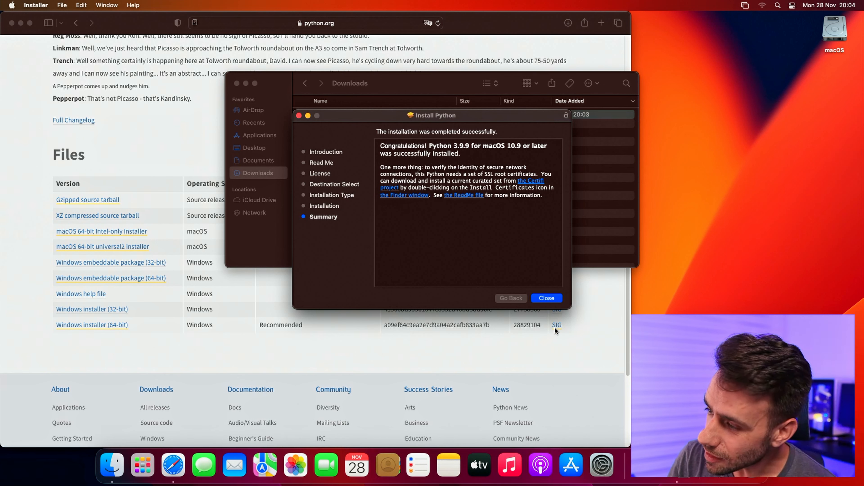
- Close the finished Python installer, move its package to the Trash, and close the Downloads window
click(556, 300)
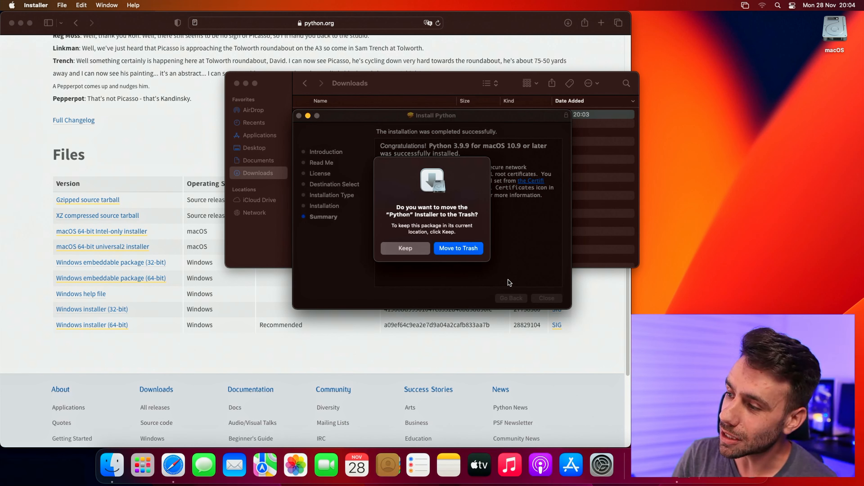
click(467, 246)
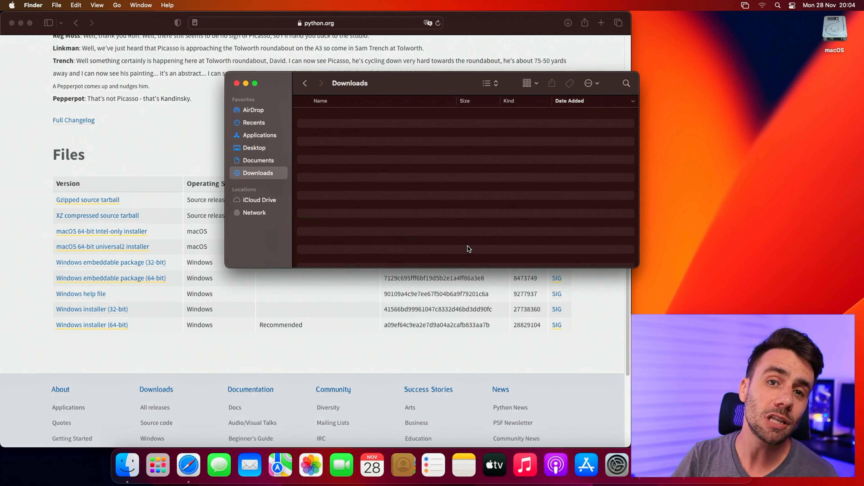
key(super+w)
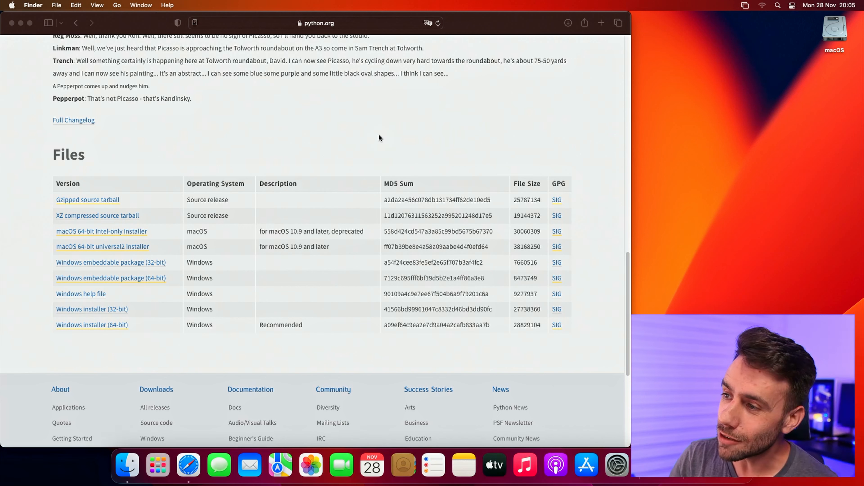
- Search the web in Safari for "mountefi" and open the corpnewt/MountEFI repository on GitHub
click(372, 48)
click(374, 23)
text(mountefi)
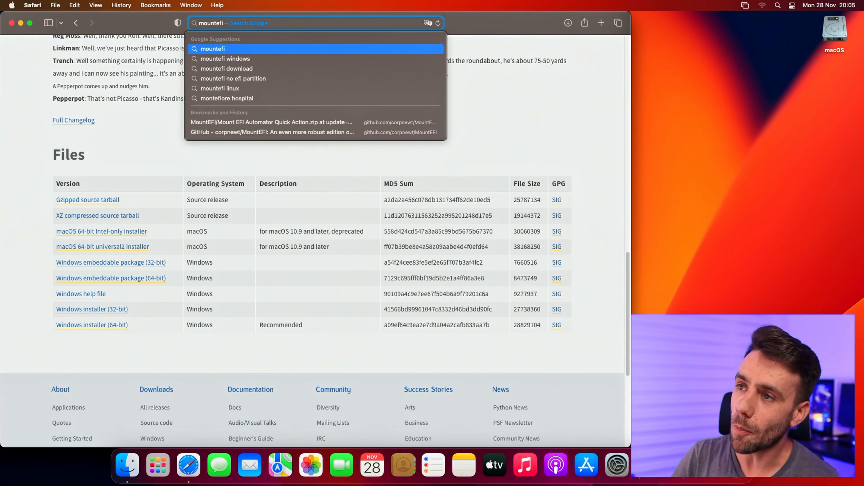
key(Return)
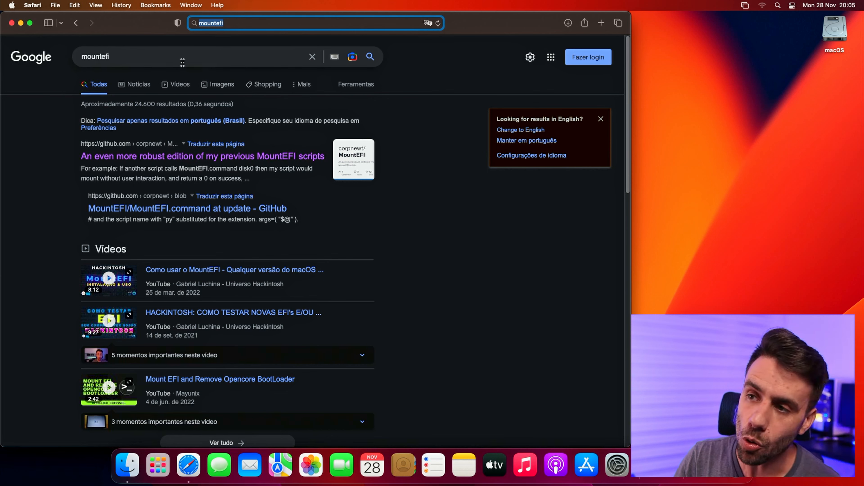
click(206, 156)
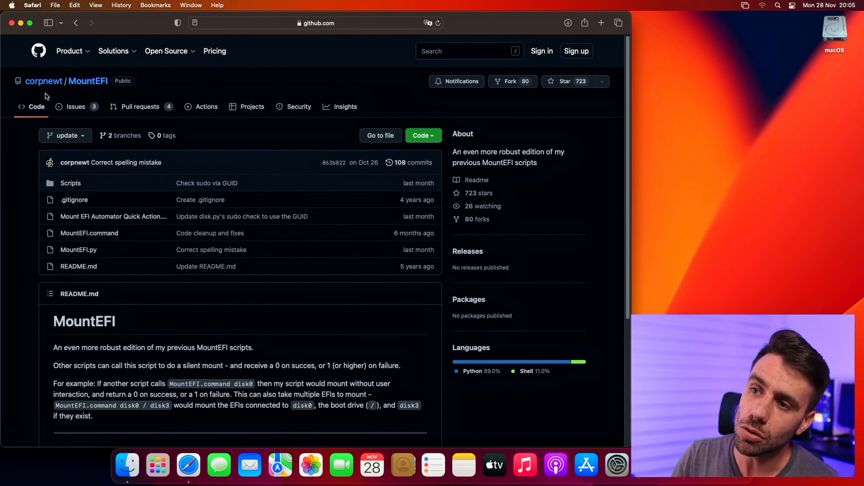
- Download Mount EFI Automator Quick Action.zip from the MountEFI repository and quit the browser
mouse_move(36, 85)
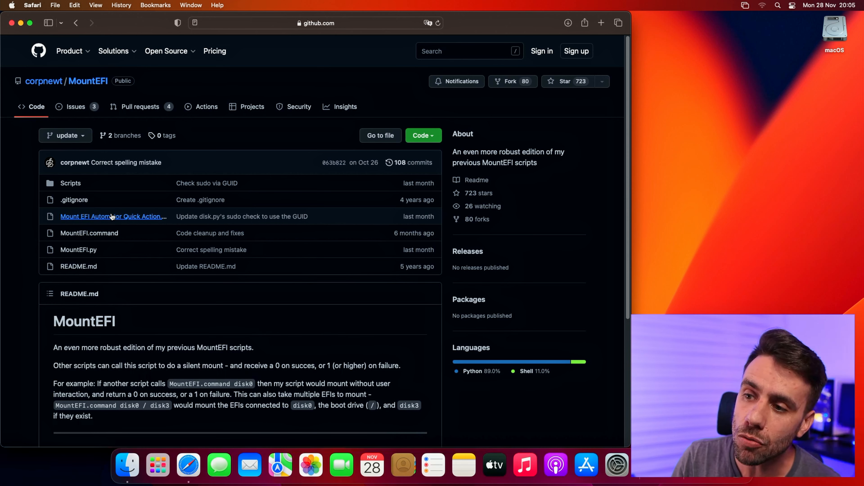
click(144, 217)
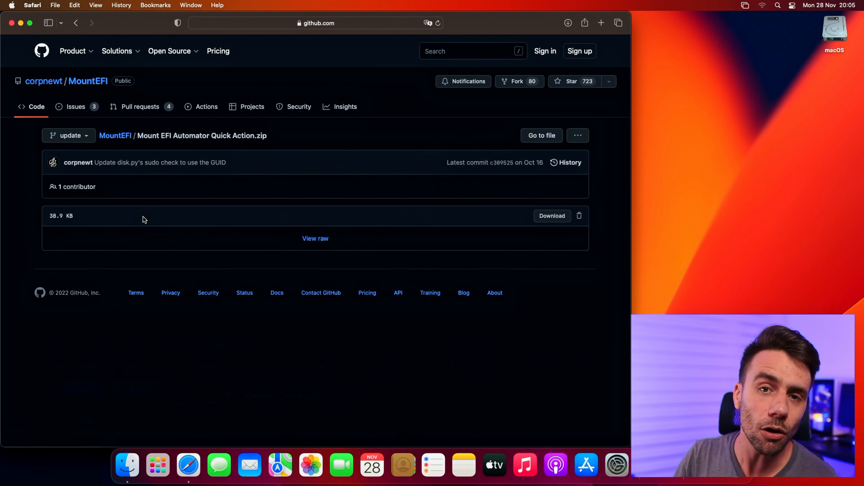
click(561, 217)
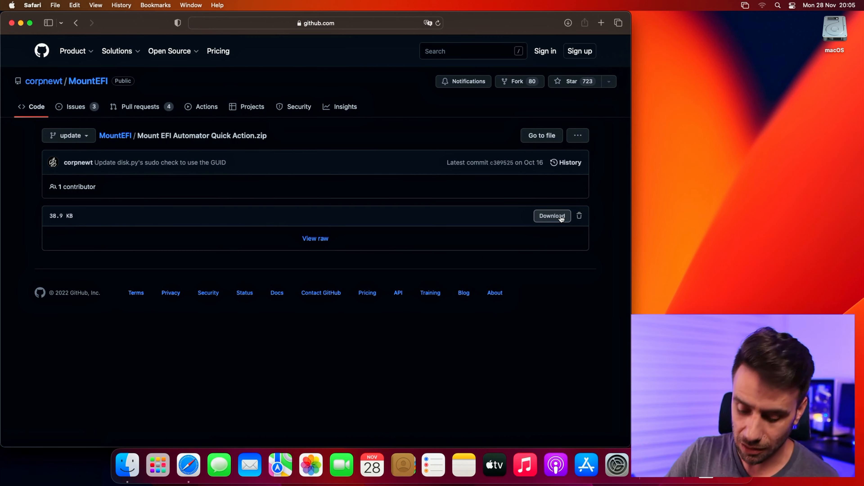
key(super+q)
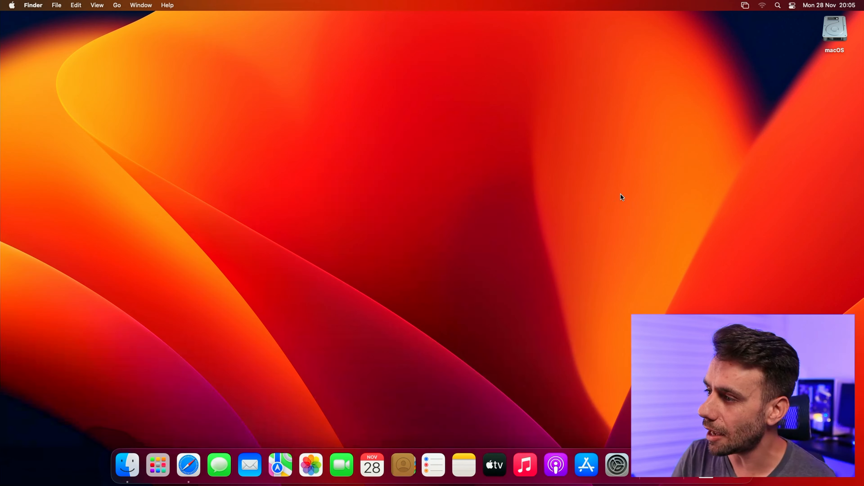
- Run the Mount EFI quick action on the macOS drive and authorize it with the account password
right_click(826, 26)
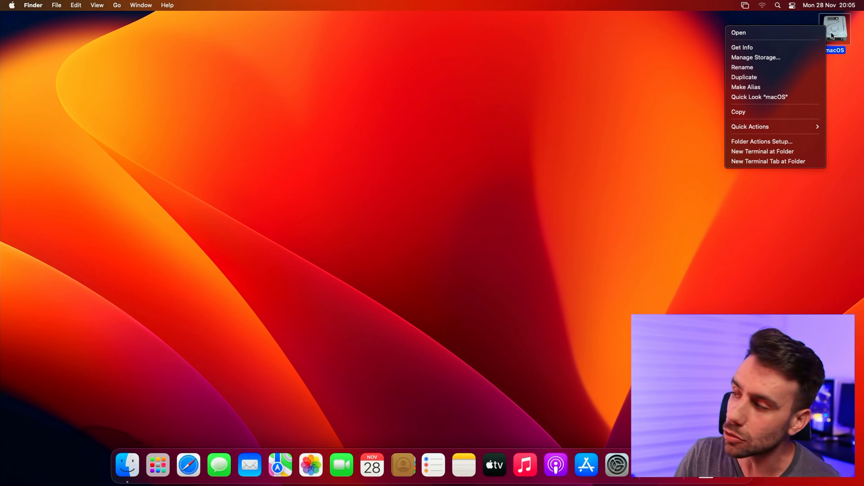
mouse_move(762, 125)
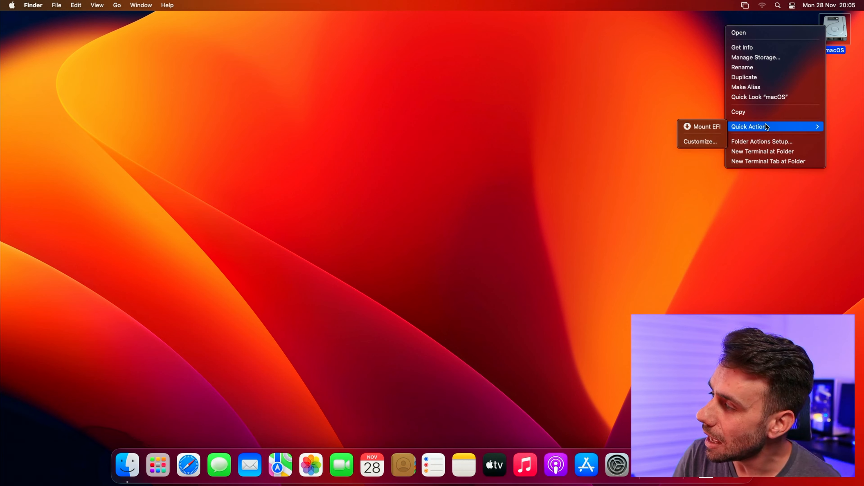
click(710, 127)
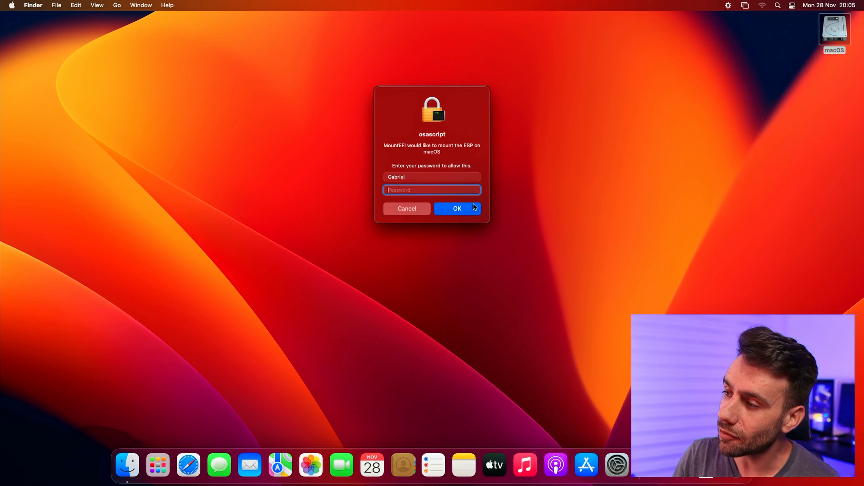
text(***)
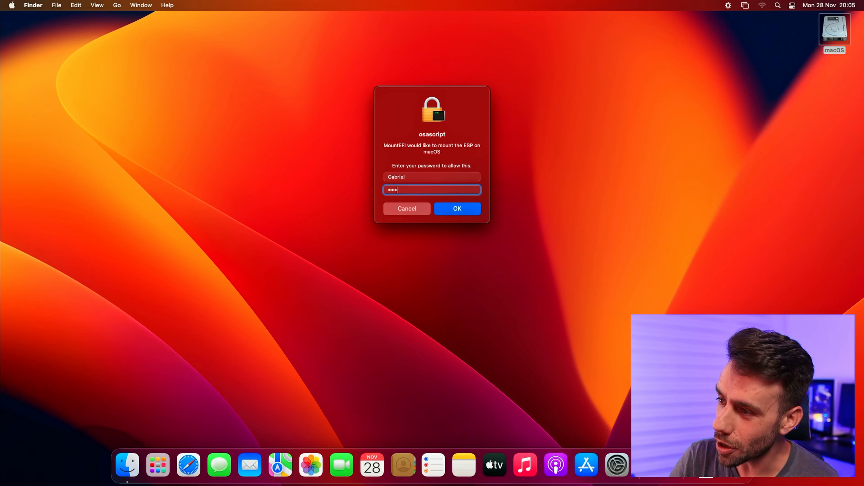
key(Return)
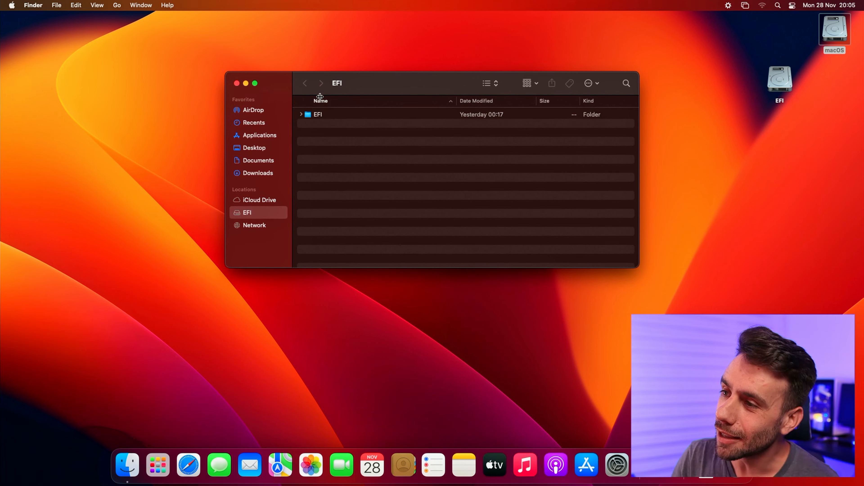
- Look through the EFI and OC folders on the mounted EFI partition and close the window
click(318, 115)
double_click(319, 116)
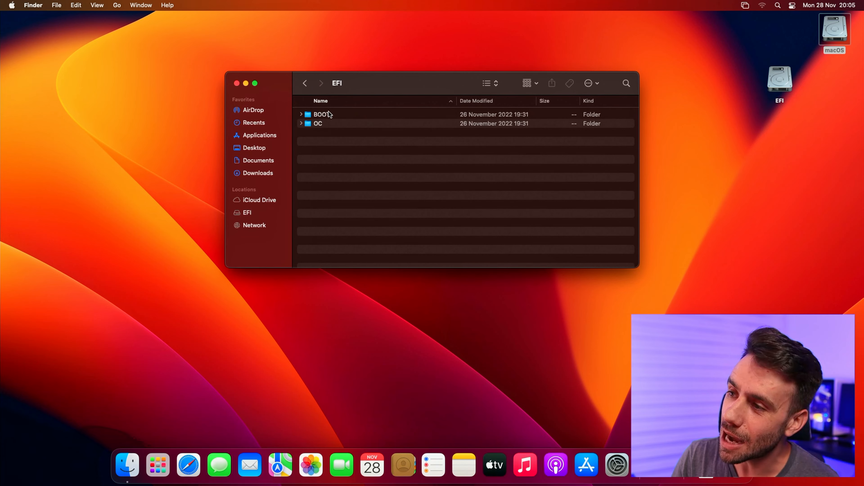
double_click(345, 126)
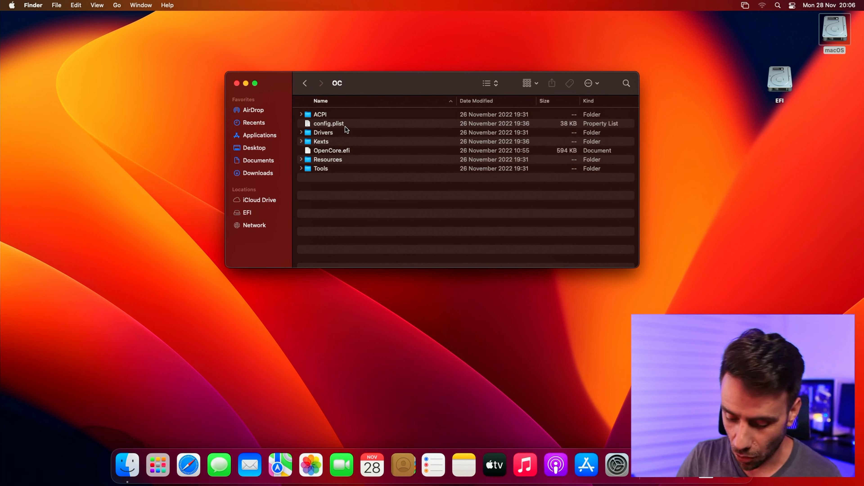
key(super+w)
- Open the Downloads folder in a new Finder window
click(359, 175)
key(super+n)
key(Down)
key(Down)
key(Down)
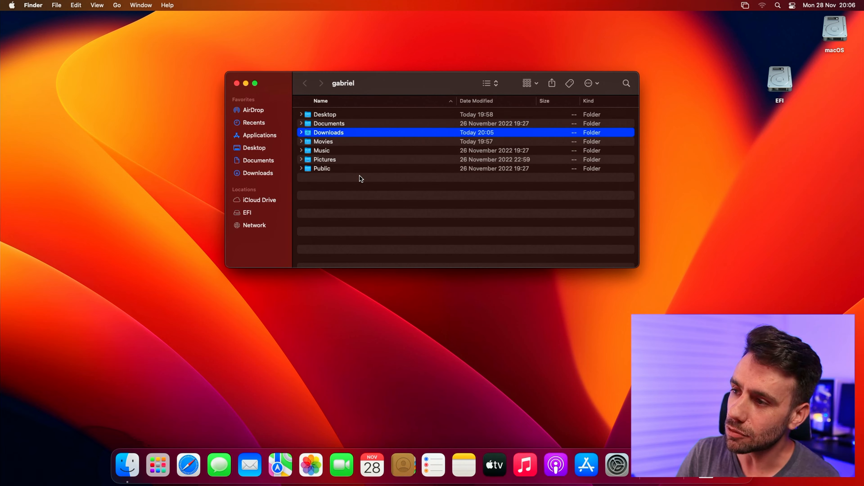
key(super+Down)
- Install the Mount EFI.workflow quick action, replacing the existing copy, and quit System Settings
key(Down)
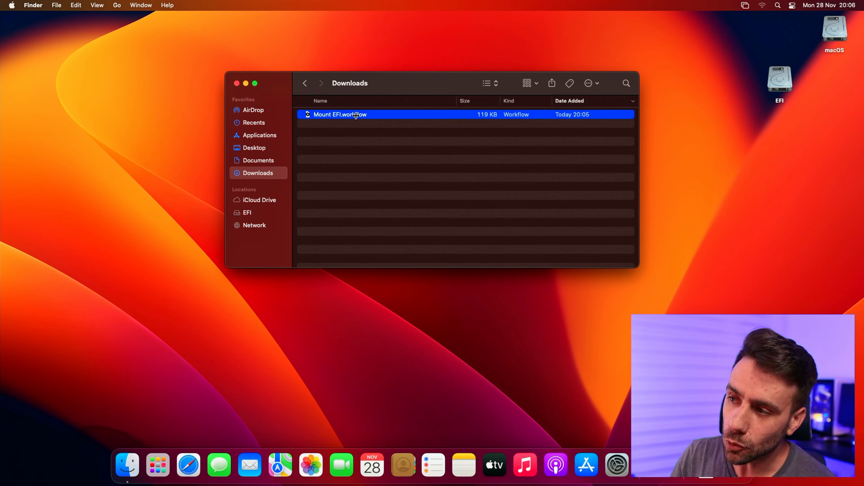
double_click(355, 115)
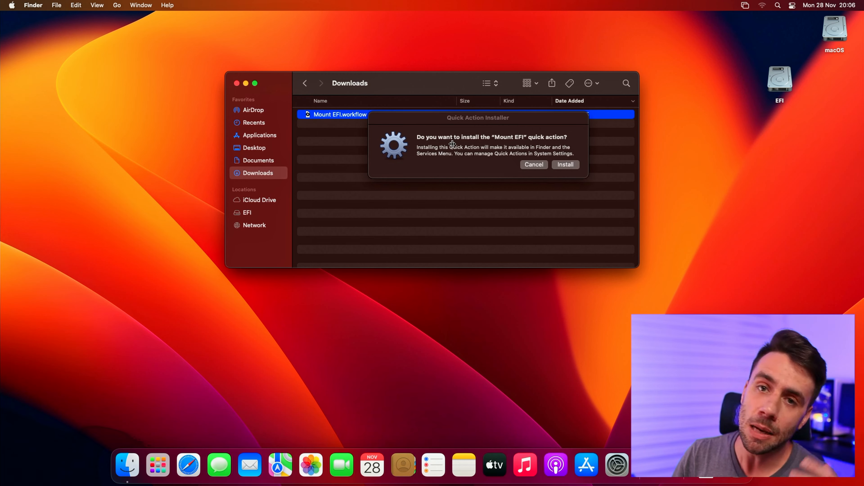
click(566, 164)
click(566, 164)
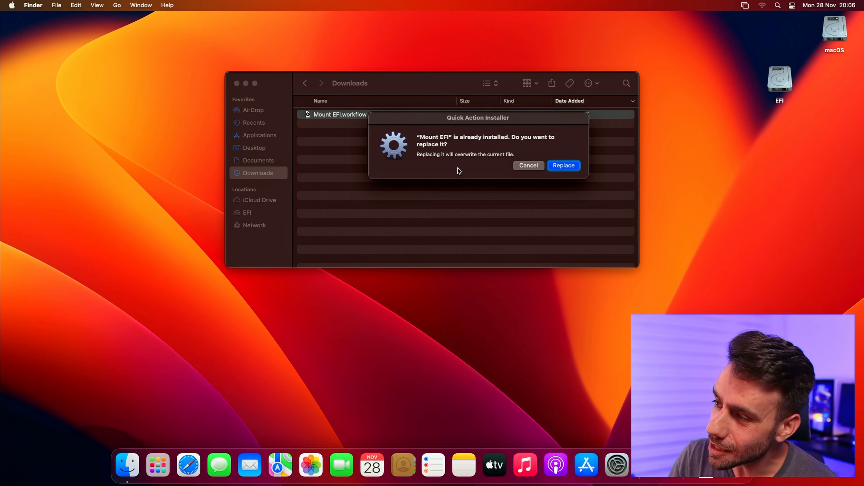
click(563, 165)
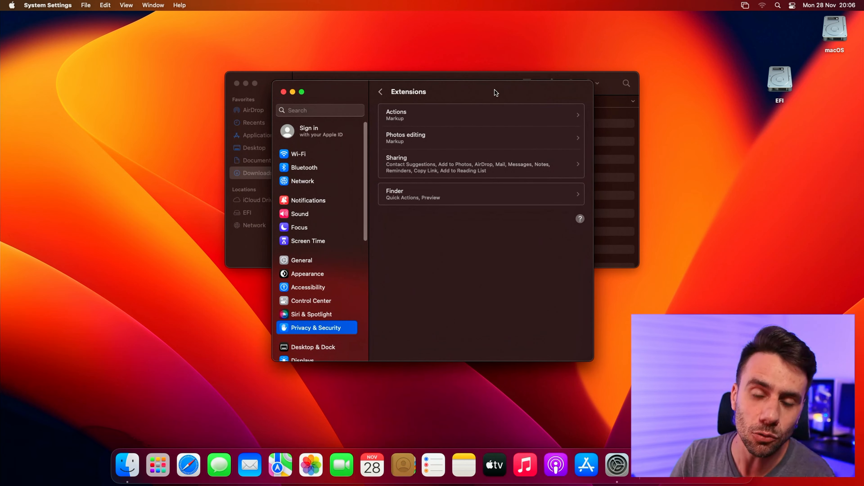
key(super+q)
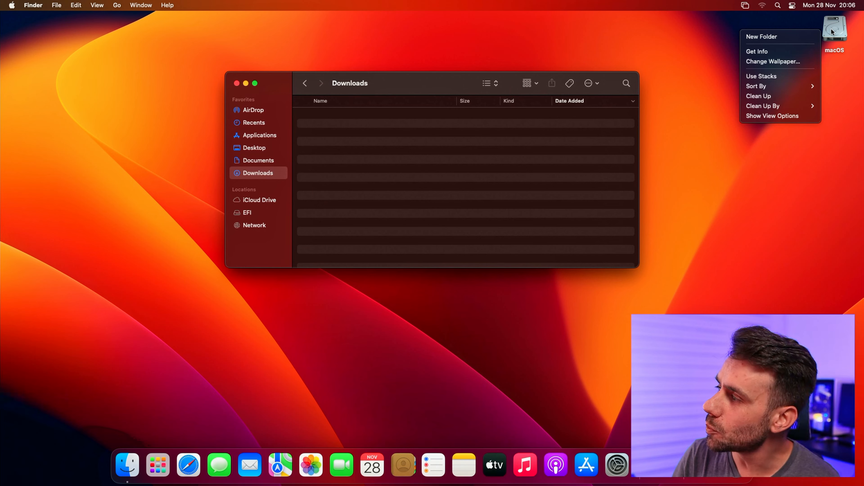
- Run the Mount EFI quick action on the macOS drive again and close the Downloads window
right_click(831, 28)
mouse_move(754, 132)
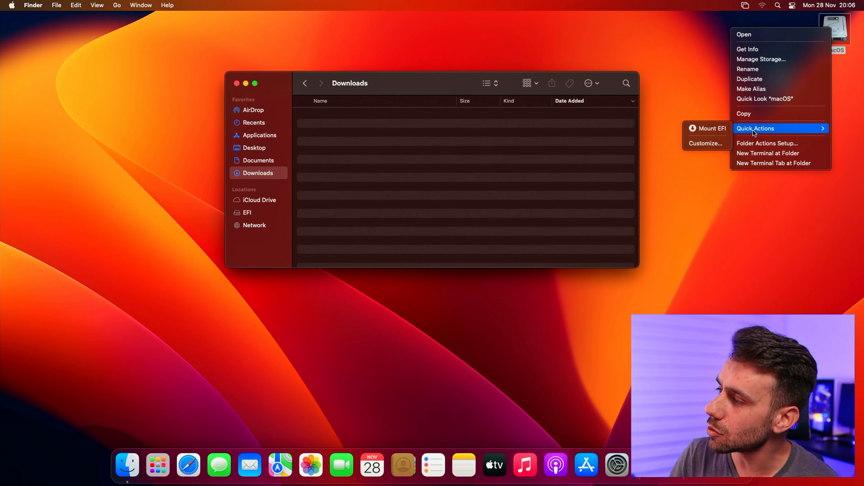
click(700, 128)
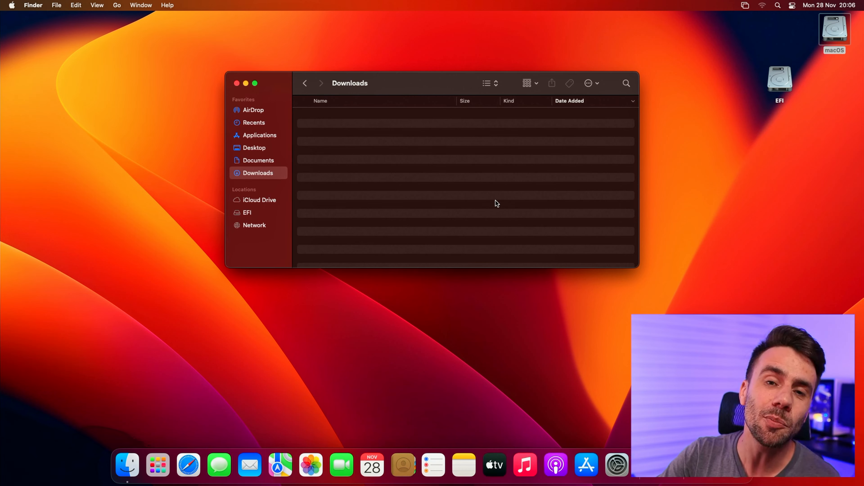
key(super+w)
click(463, 175)
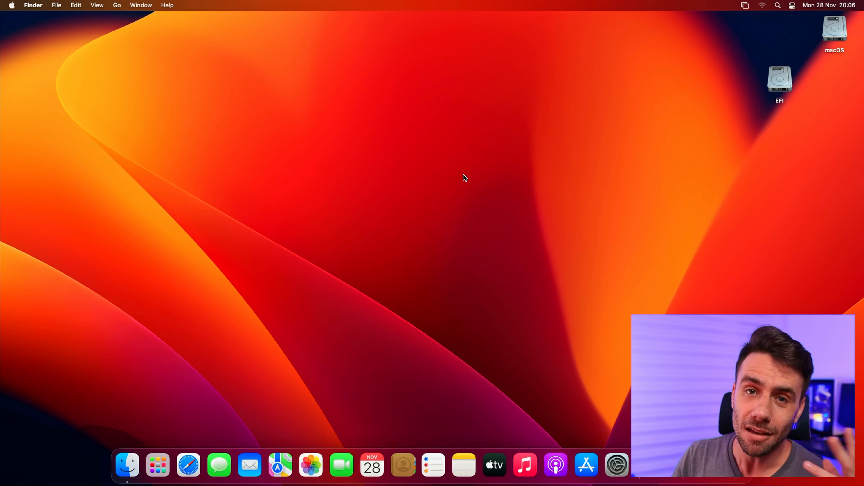
- Search the web in Safari for "hackintool" and open the benbaker76/Hackintool repository on GitHub
click(190, 466)
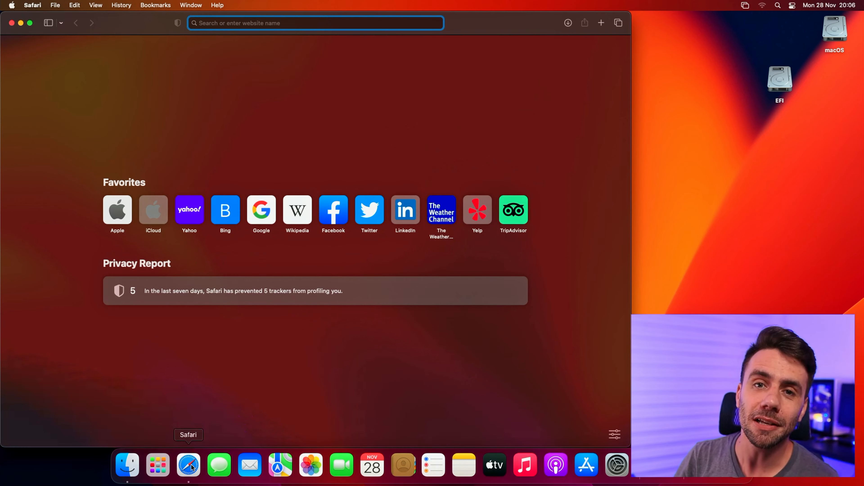
text(hackintool)
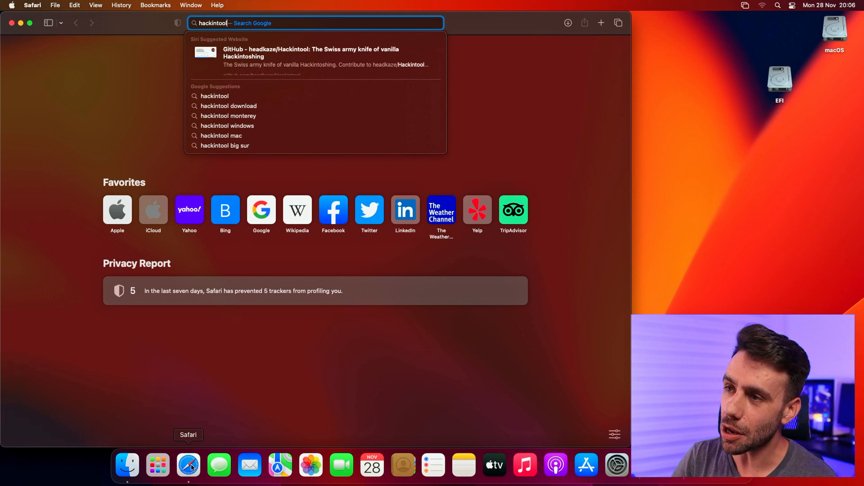
key(Return)
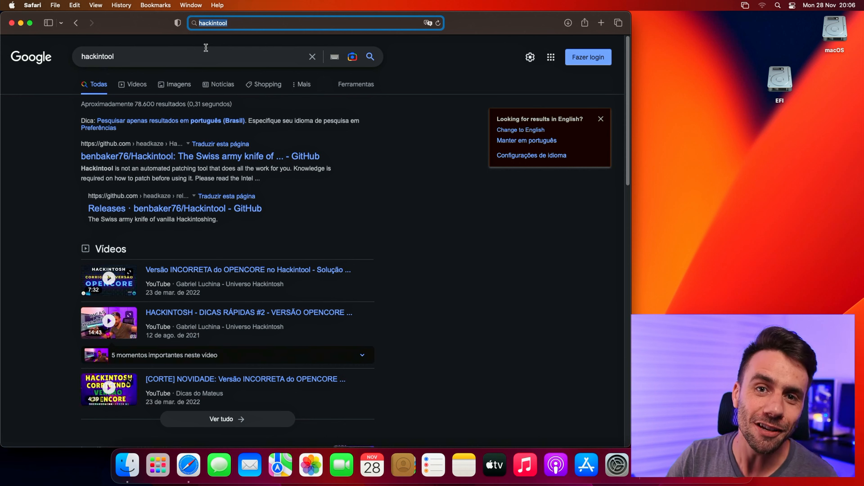
click(247, 157)
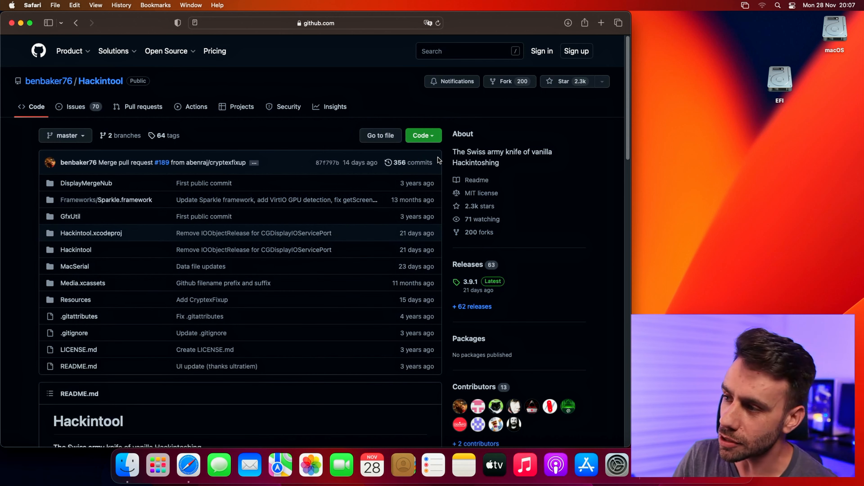
- Download Hackintool.zip from the repository's 3.9.1 release and close the browser window
click(430, 140)
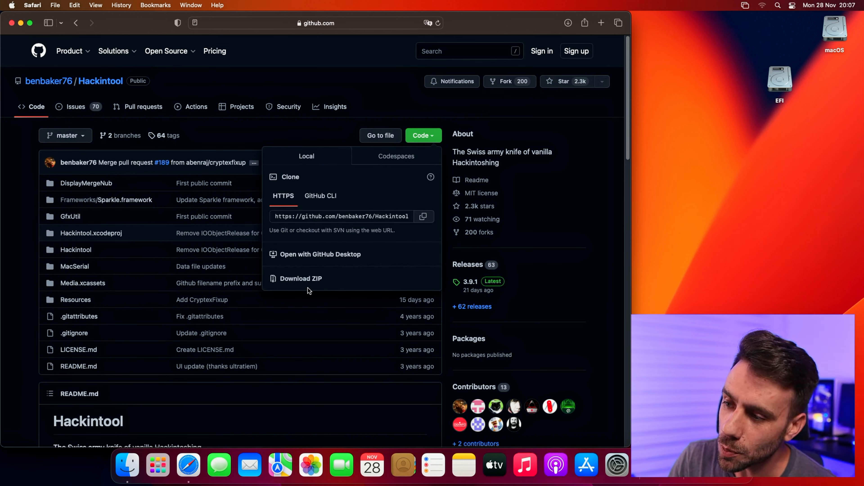
click(620, 293)
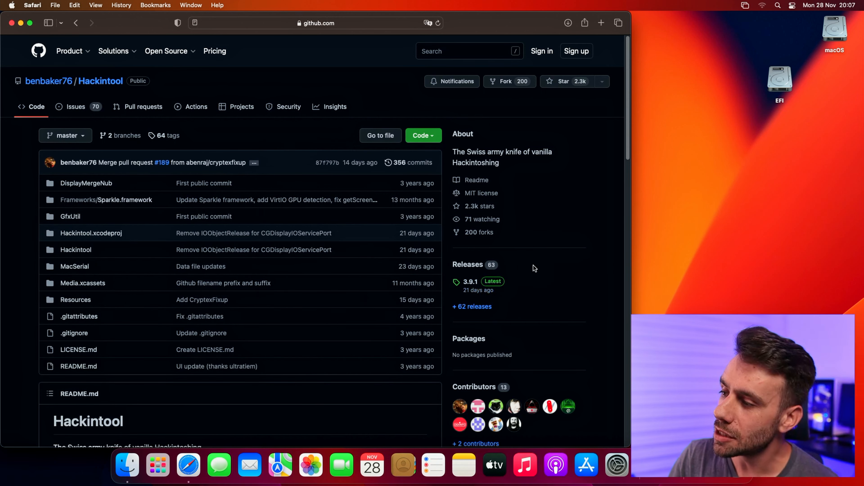
click(470, 265)
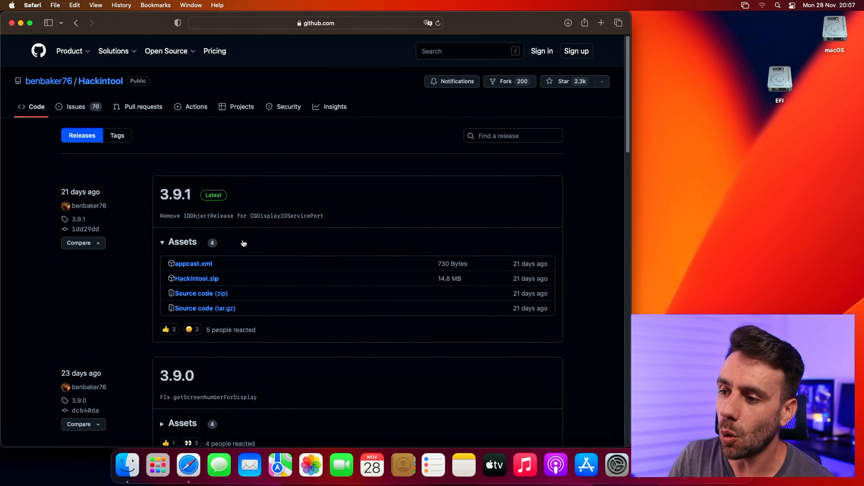
click(198, 279)
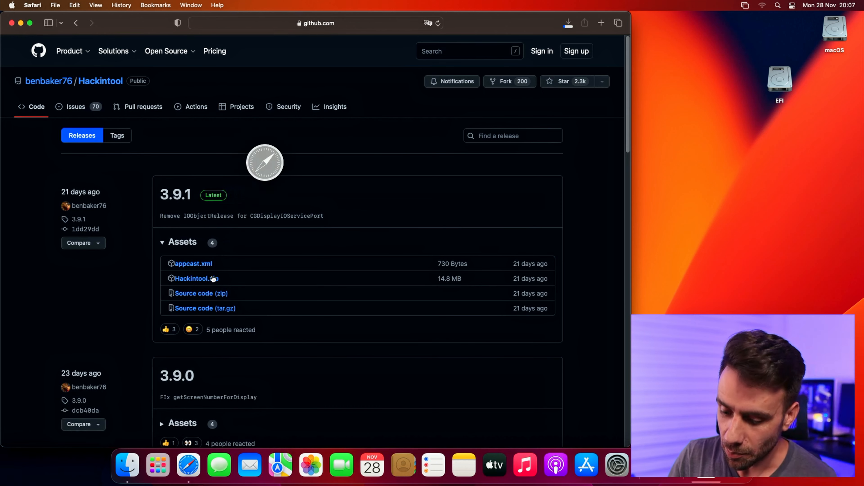
key(super+w)
click(426, 261)
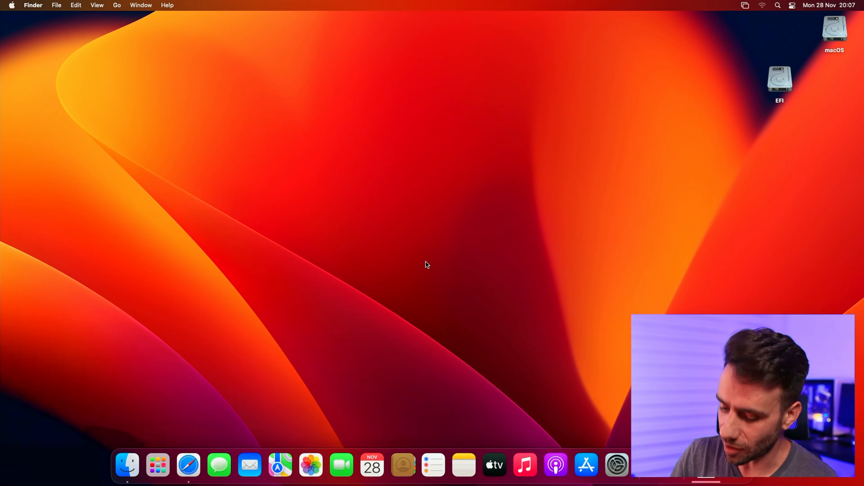
- Launch Hackintool.app from the Downloads folder, allow it to open, and decline automatic update checks
key(super+n)
key(super+alt+l)
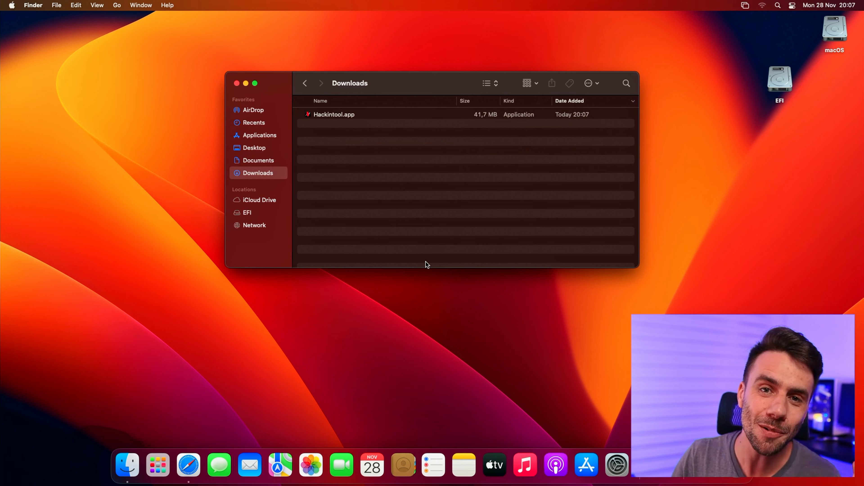
click(356, 115)
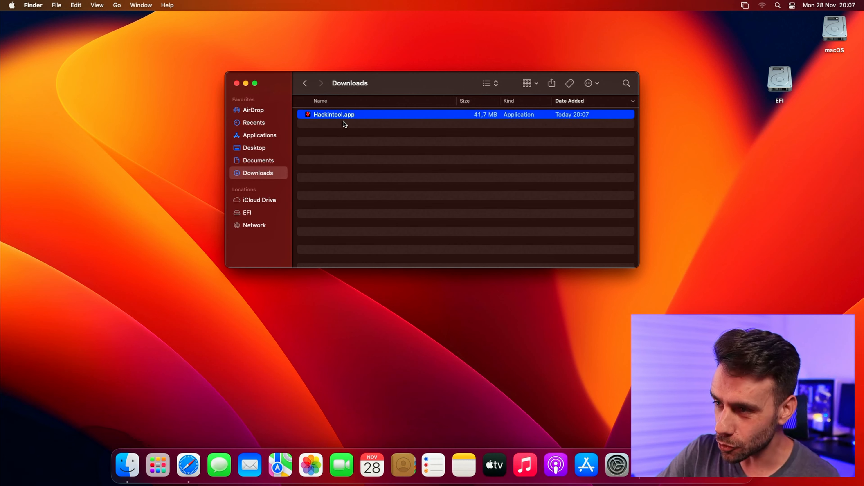
drag(371, 89, 346, 167)
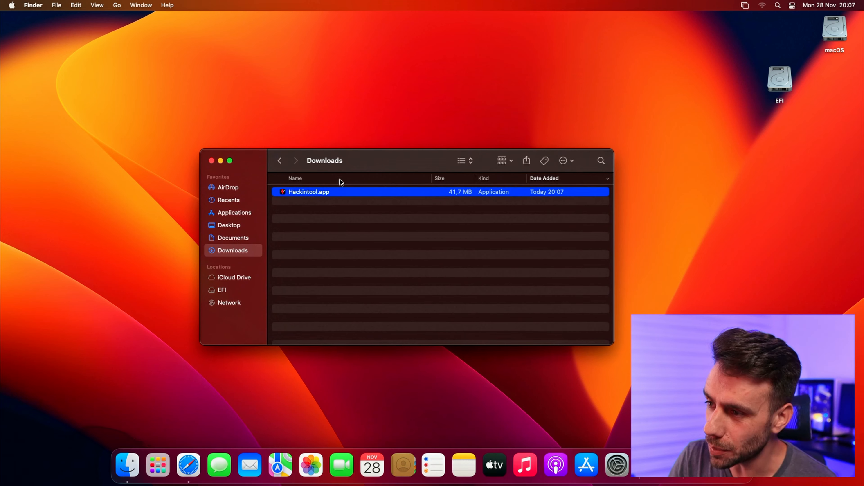
double_click(312, 194)
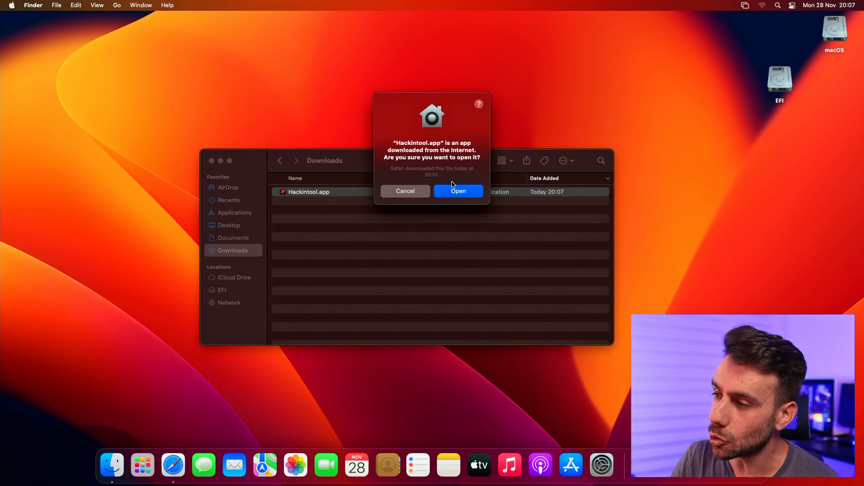
click(455, 191)
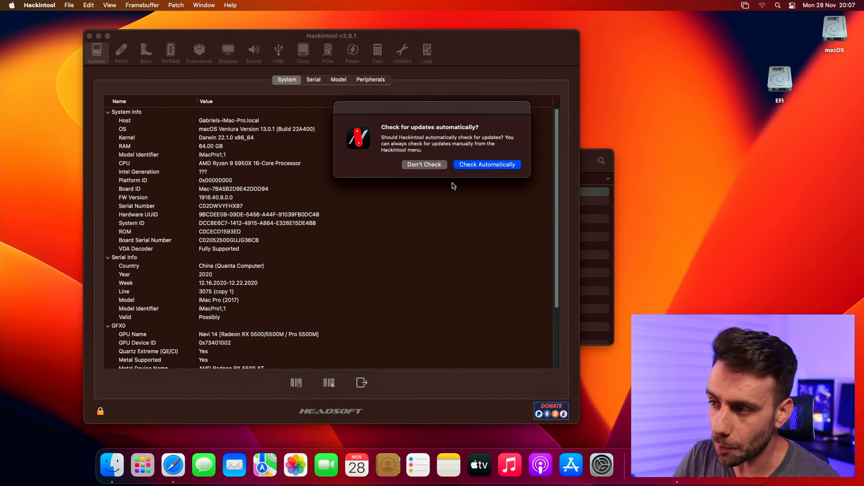
click(425, 163)
click(423, 170)
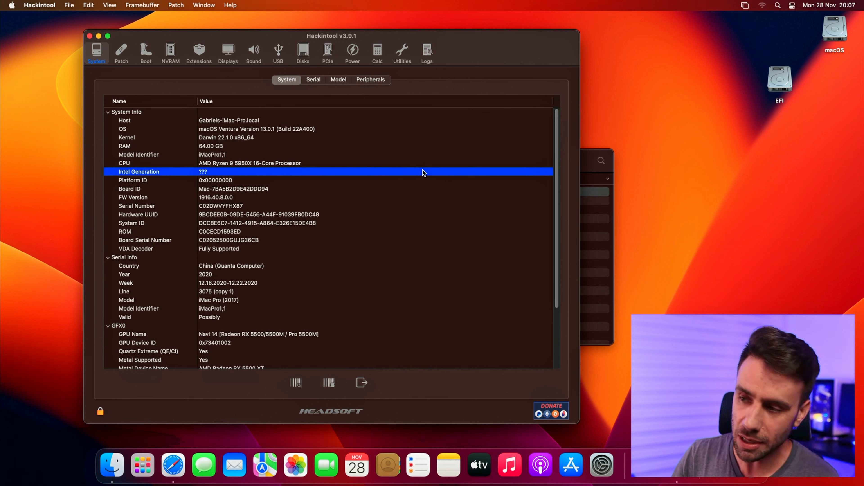
- Quit Hackintool and open Terminal through a Spotlight search
key(super+q)
click(380, 366)
key(super+space)
text(term)
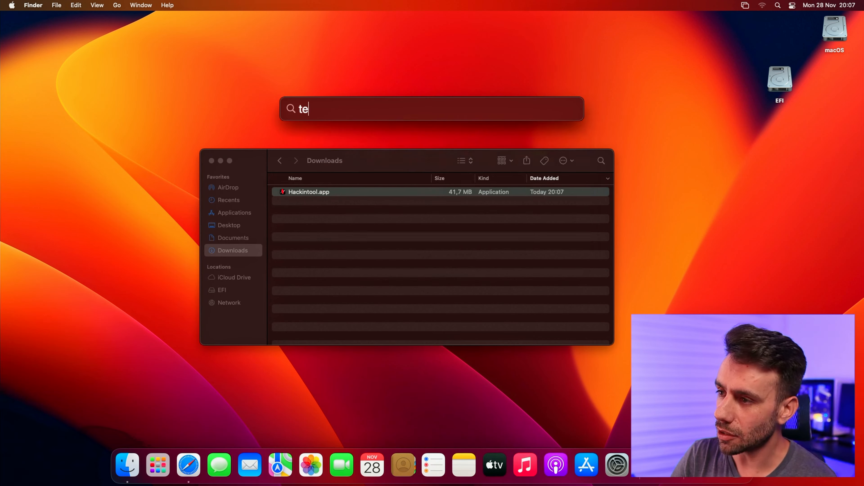
key(Return)
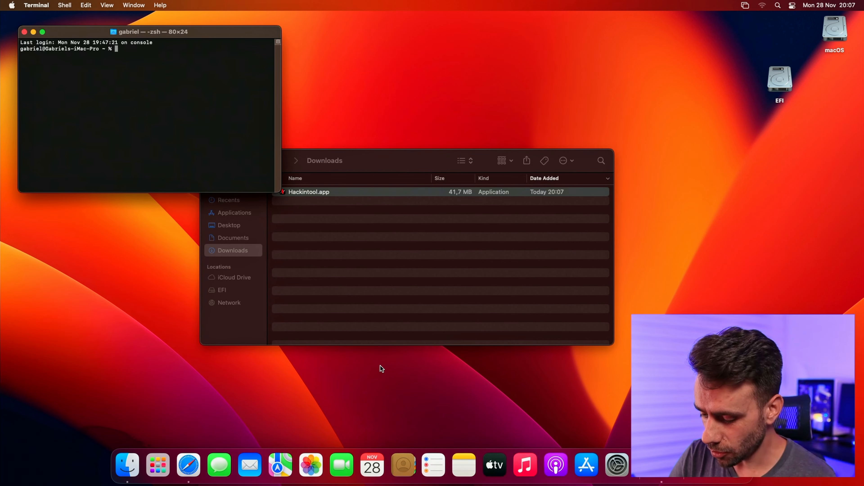
- Enlarge the Terminal text until the prompt is easily readable
key(super+plus)
key(super+plus)
key(super+plus)
key(super+plus)
key(super+plus)
key(super+plus)
key(super+plus)
key(super+plus)
key(super+plus)
key(super+plus)
key(super+plus)
key(super+plus)
key(super+plus)
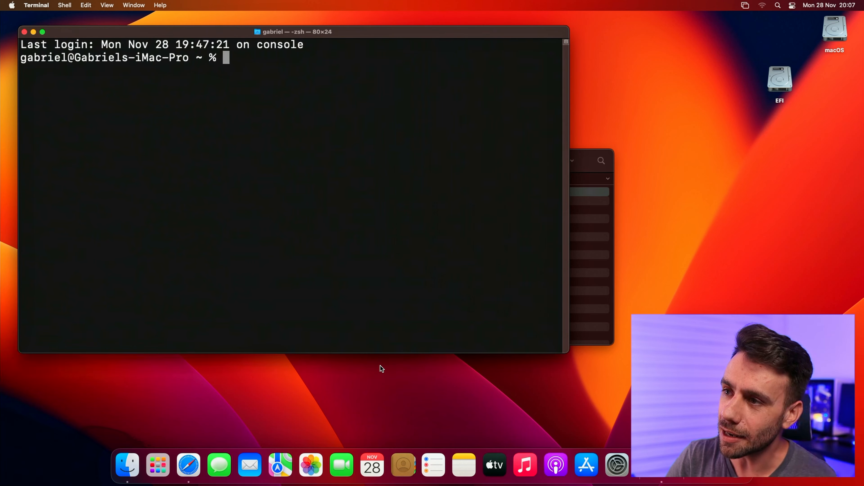
- Run sudo spctl --master-disable, authenticate with the account password, and quit Terminal
text(sudo)
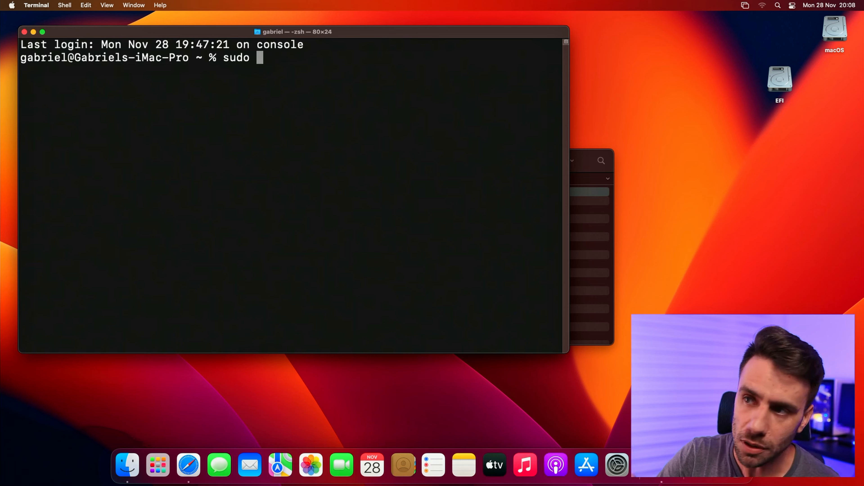
text(spctl )
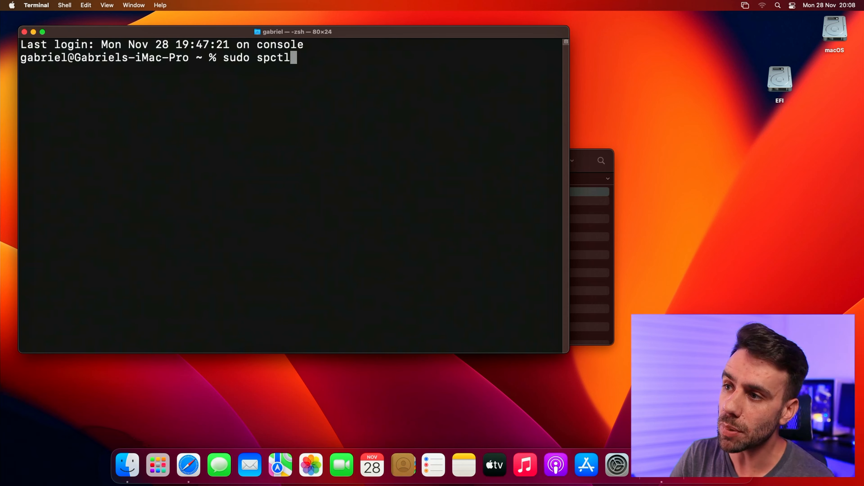
text(--master)
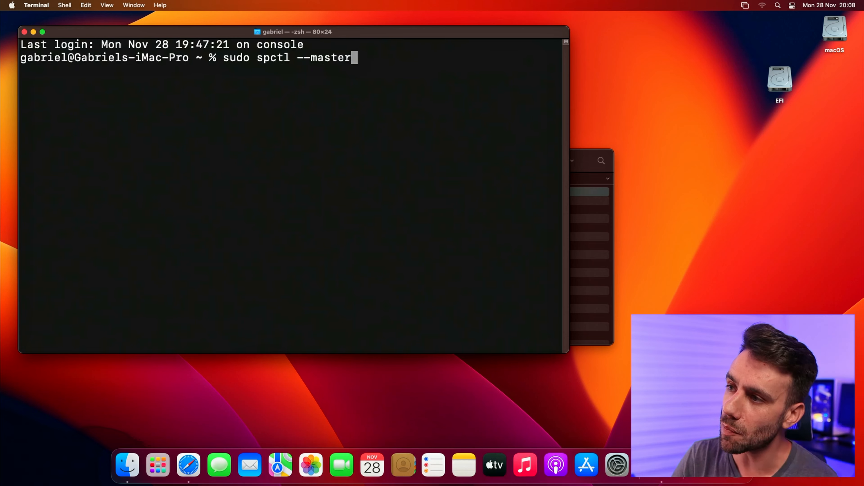
text(-disable)
key(Return)
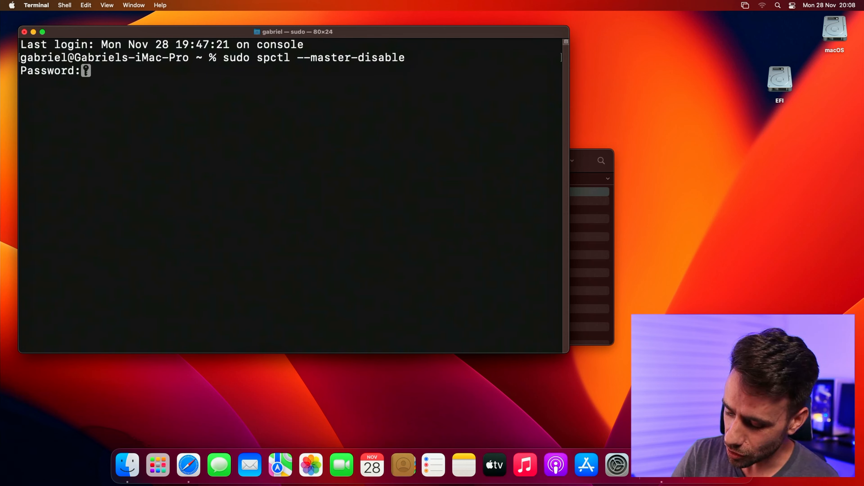
key(Return)
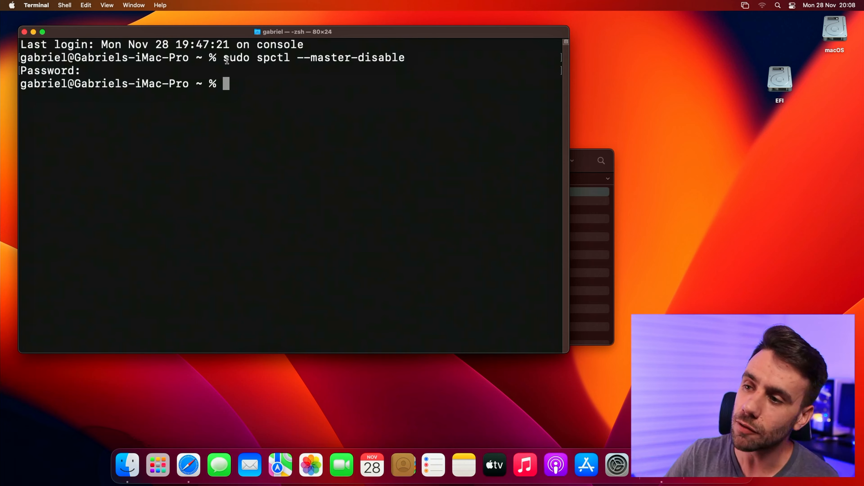
key(ctrl+d)
key(super+q)
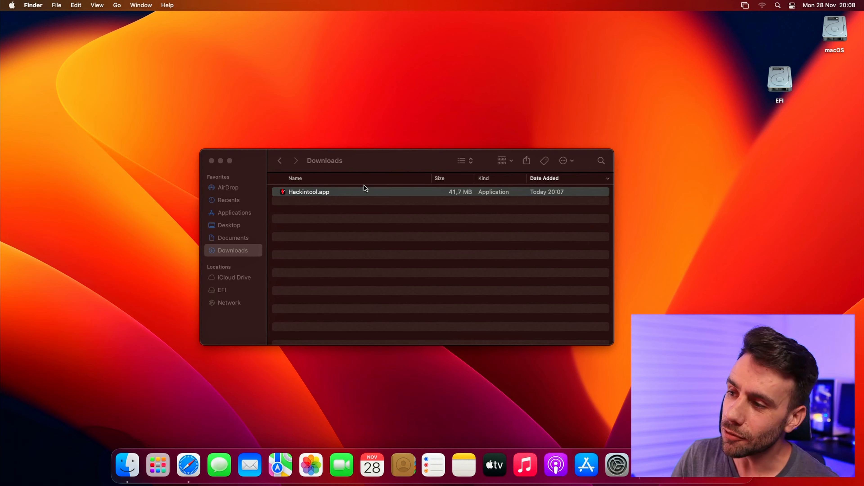
- Launch Hackintool.app from the Downloads folder and examine the model identifier, CPU and graphics entries in the system information
double_click(303, 192)
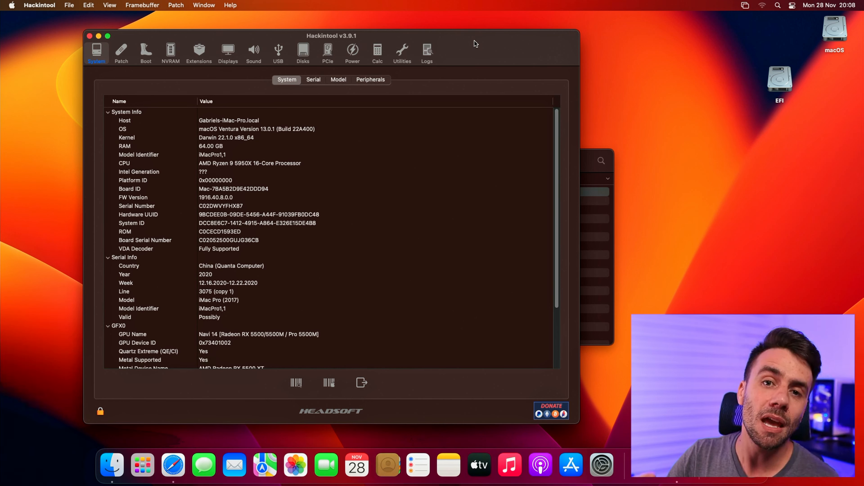
drag(476, 43, 501, 42)
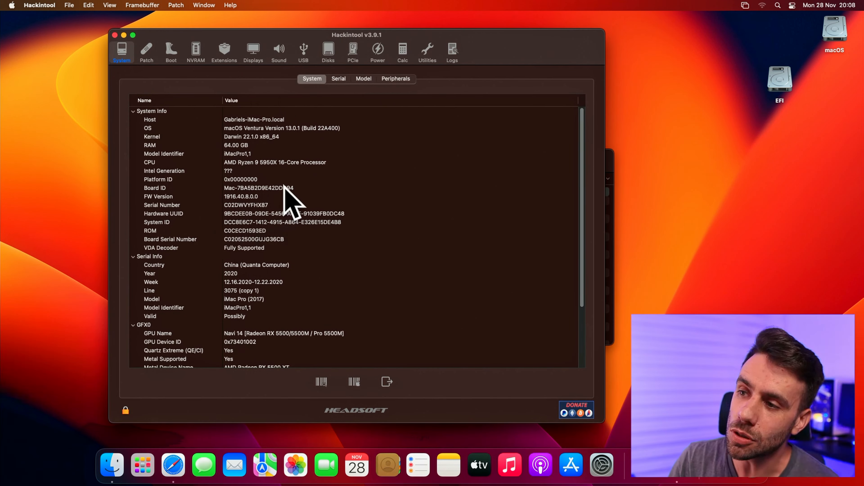
click(180, 153)
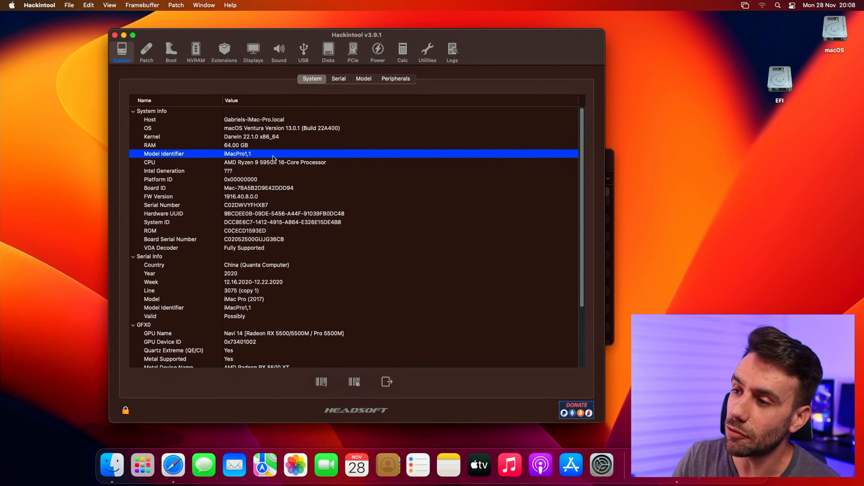
click(283, 165)
scroll(268, 222, down, 5)
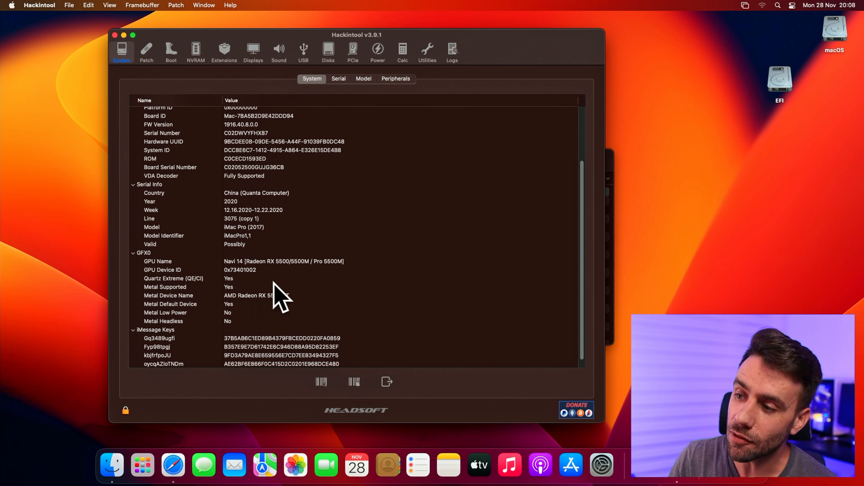
scroll(251, 280, up, 5)
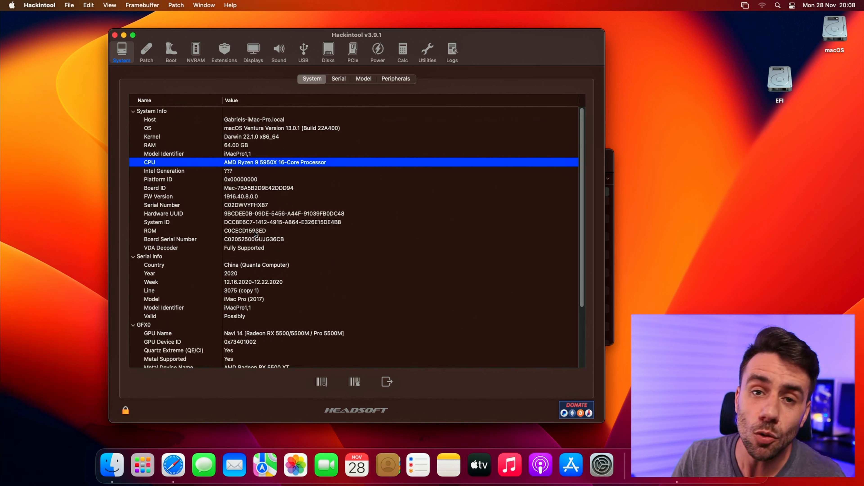
- Inspect the Realtek, Intel and Broadcom network adapters in Hackintool's peripherals overview
click(395, 78)
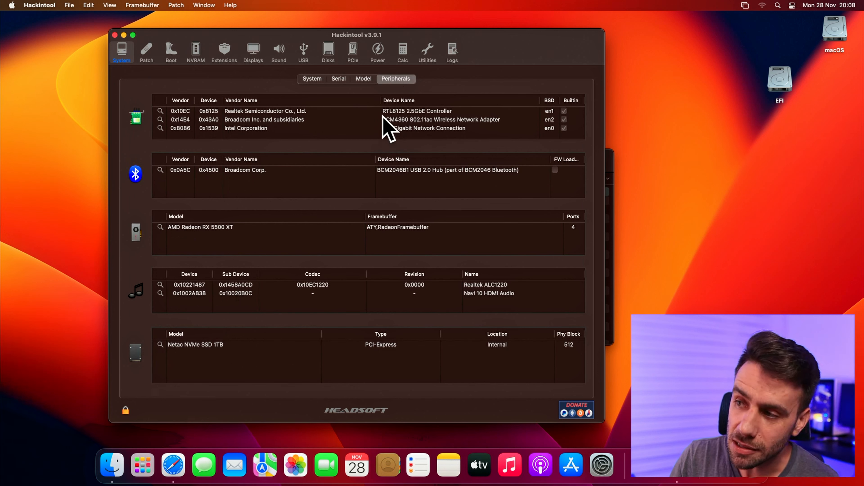
click(401, 116)
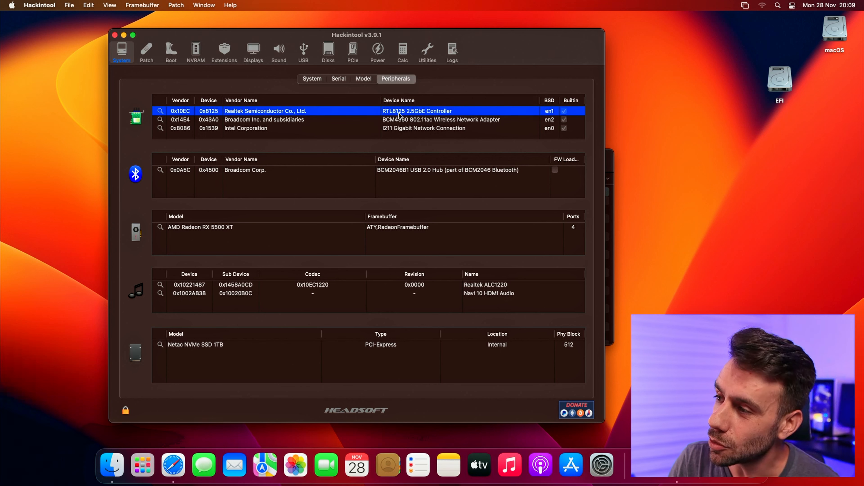
click(398, 128)
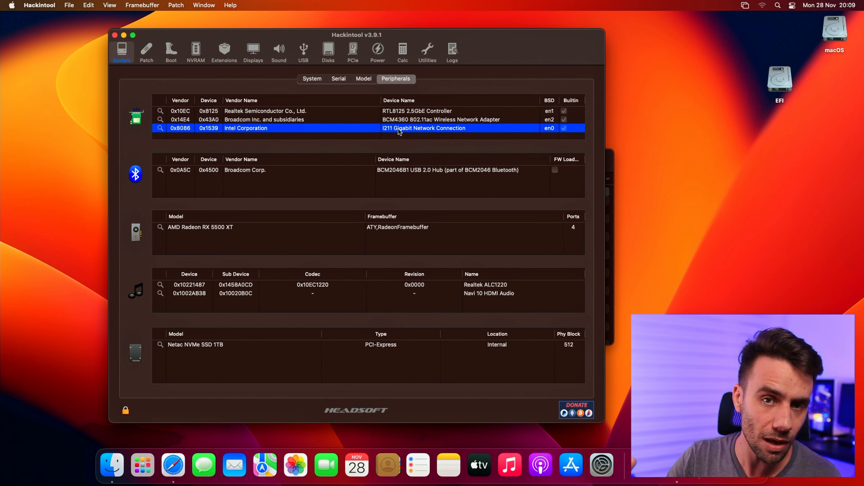
click(442, 120)
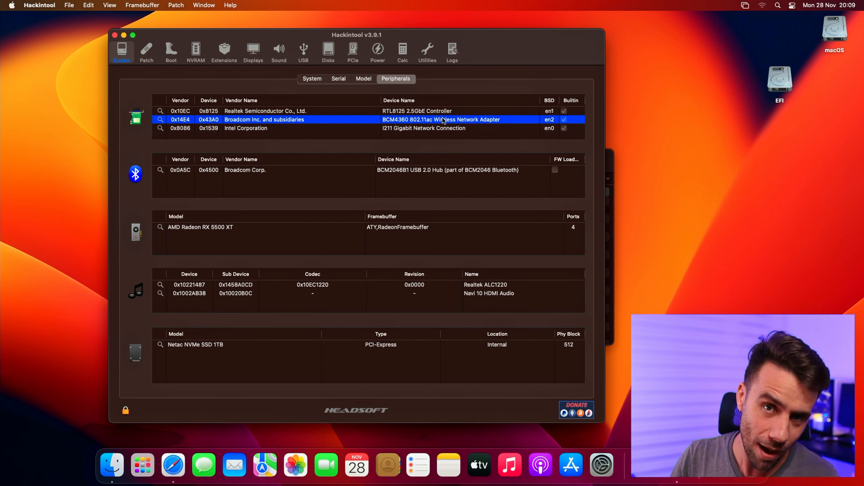
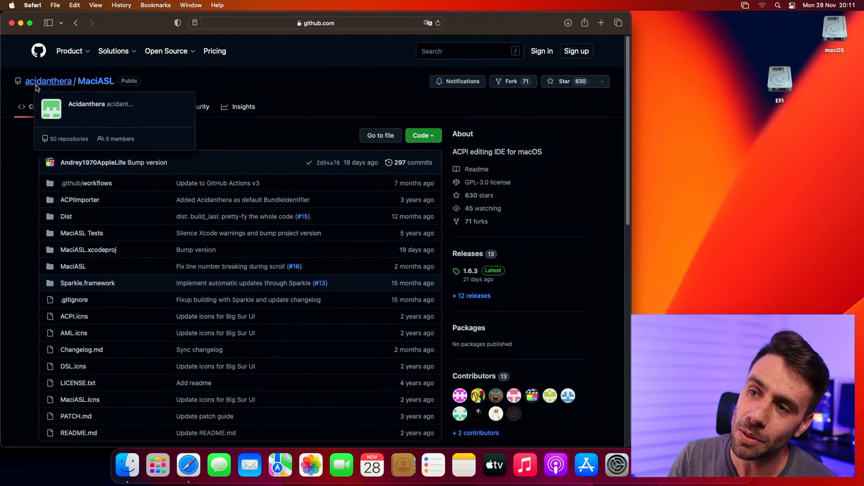
- Download MaciASL-1.6.3-RELEASE.dmg from the MaciASL repository's releases and hide the browser
click(479, 254)
scroll(191, 305, down, 1)
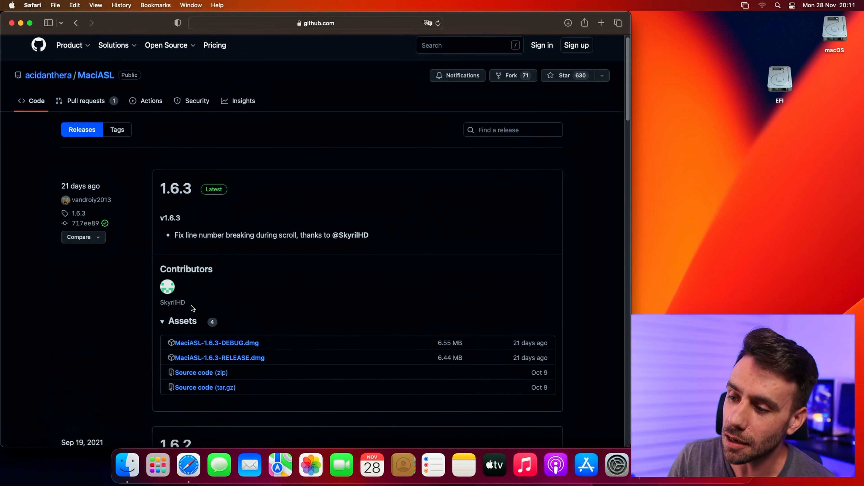
click(239, 358)
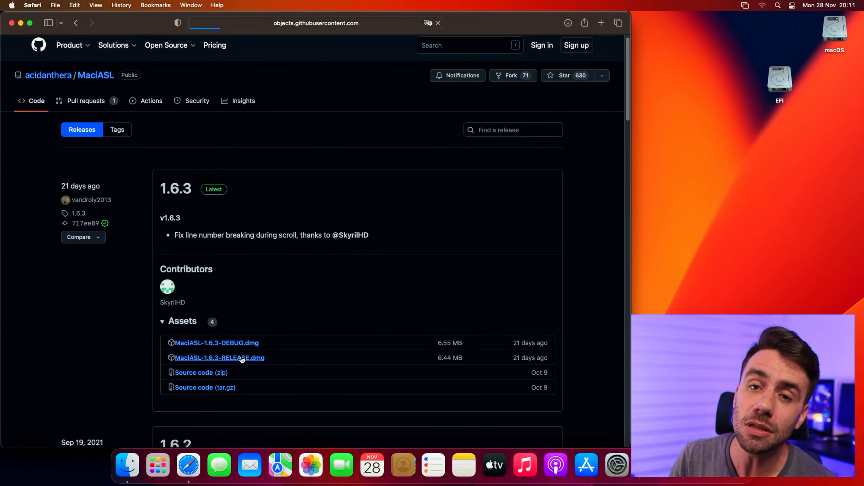
key(super+h)
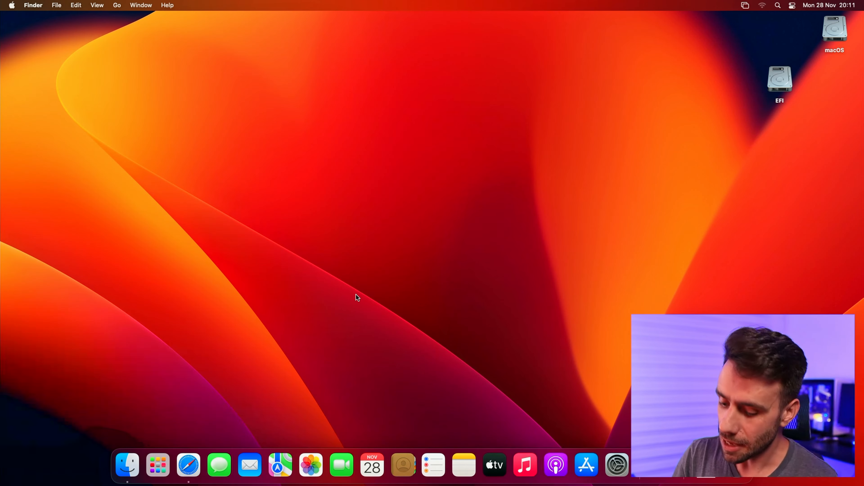
- Open MaciASL-1.6.3-RELEASE.dmg from the Downloads folder, copy MaciASL.app to the desktop, and close the disk image window
key(super+n)
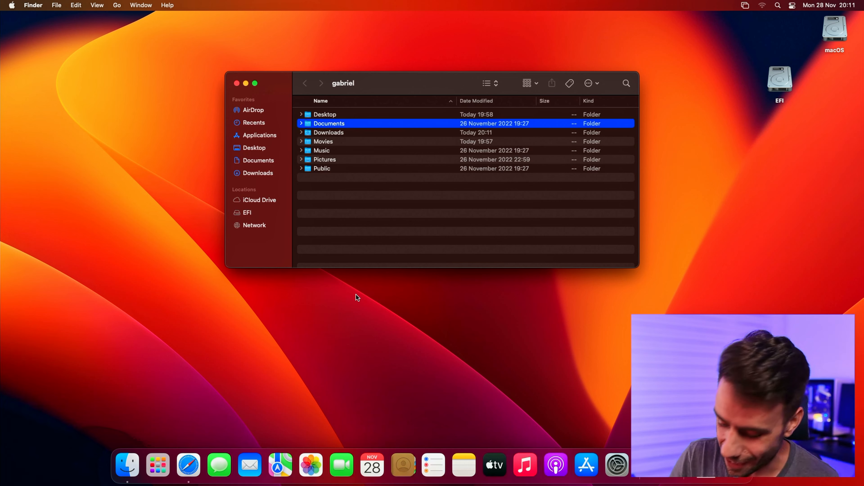
key(super+shift+o)
key(super+Up)
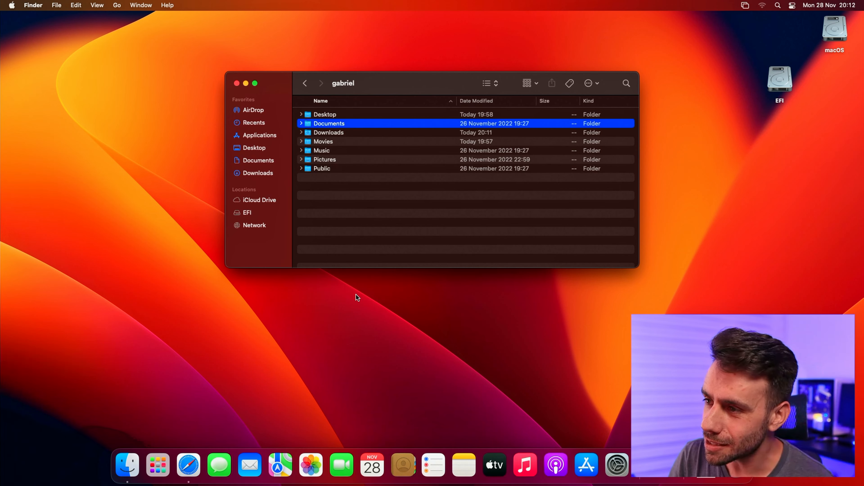
key(super+alt+l)
key(Down)
key(super+Down)
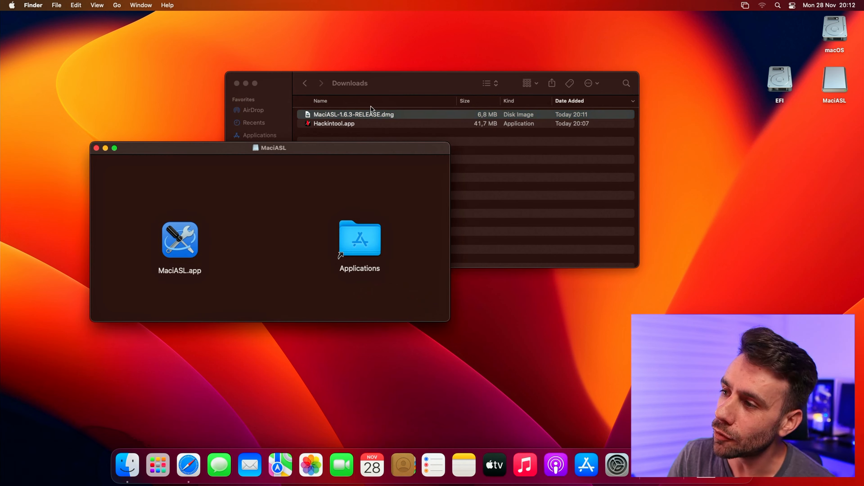
drag(183, 278, 822, 160)
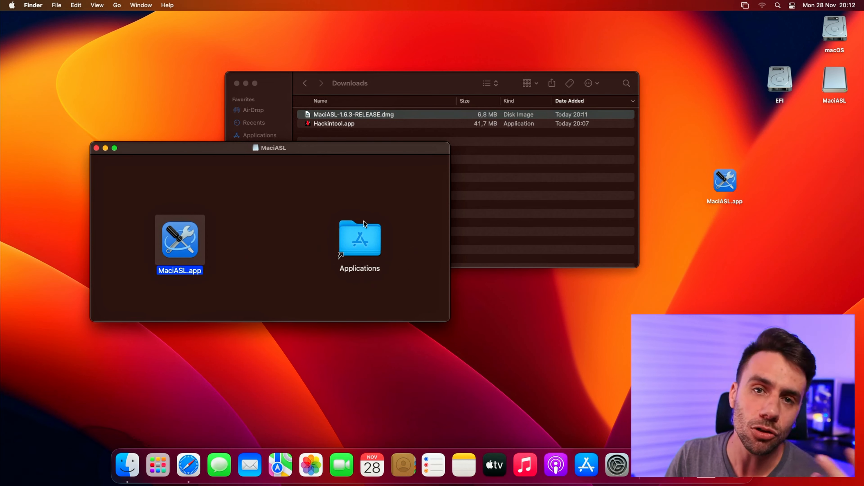
key(super+w)
- Launch MaciASL.app from the desktop and allow the downloaded app to open
click(732, 184)
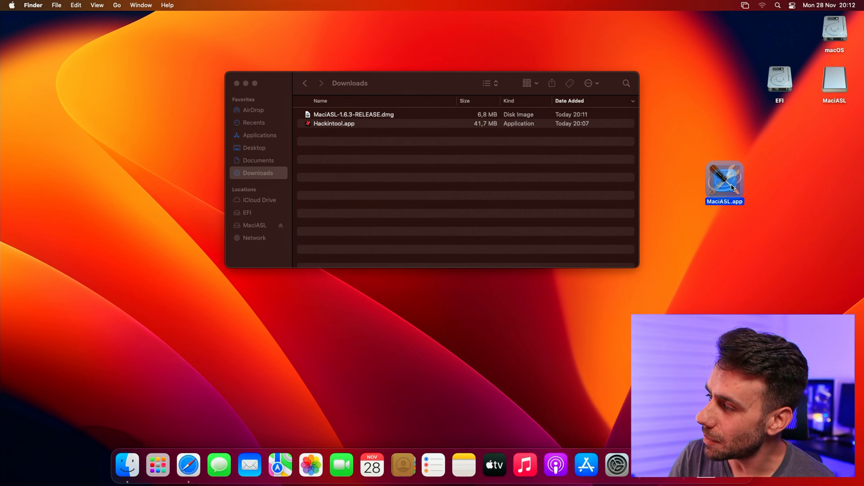
double_click(731, 185)
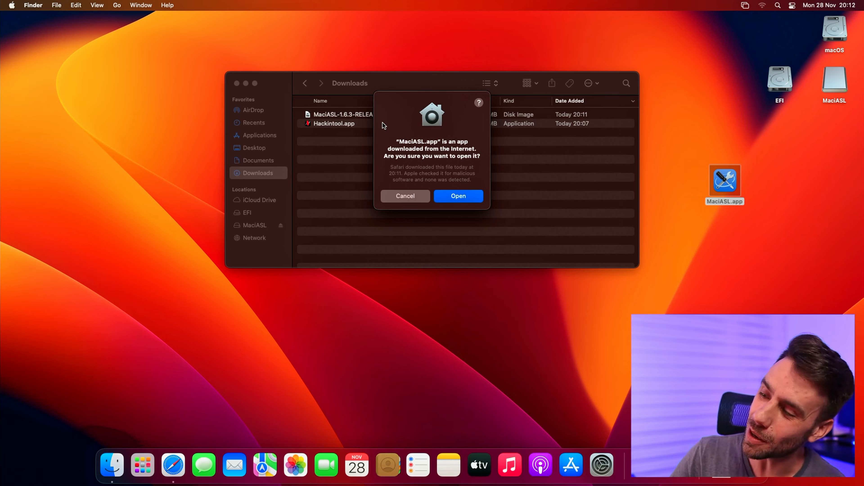
click(452, 196)
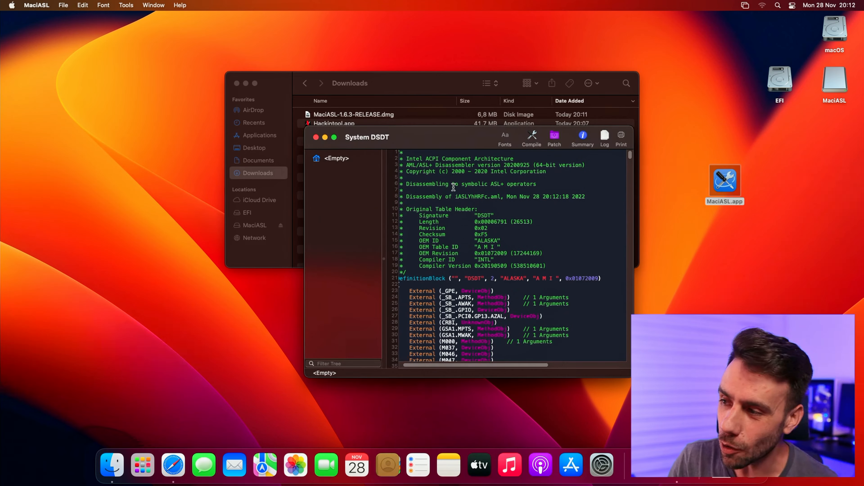
- Enlarge and reposition the System DSDT window and look through its External declarations
drag(436, 128, 334, 14)
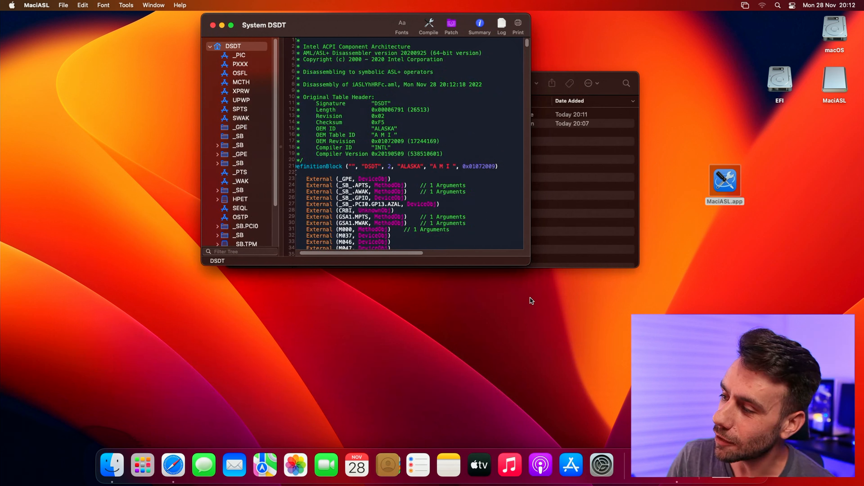
drag(530, 262, 608, 434)
scroll(444, 274, down, 10)
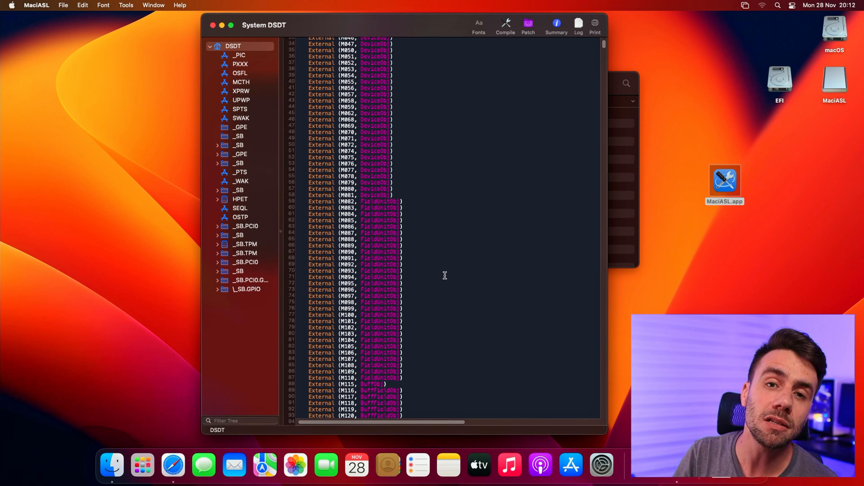
scroll(442, 279, down, 10)
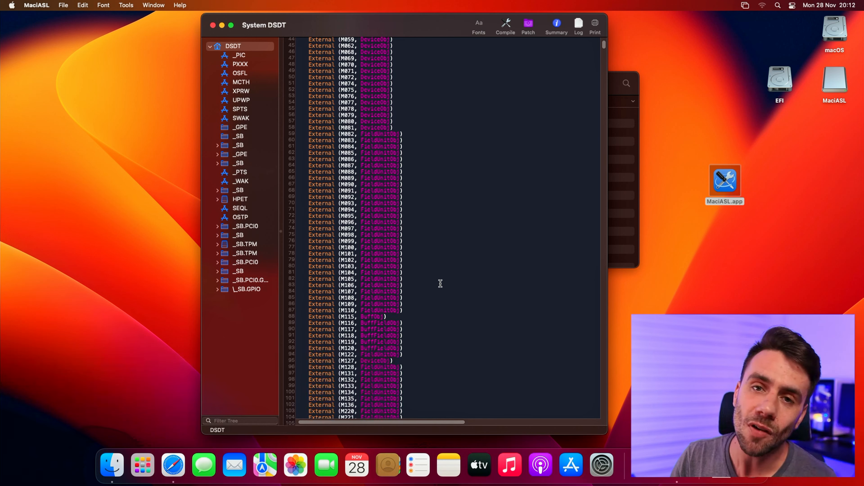
scroll(440, 284, down, 2)
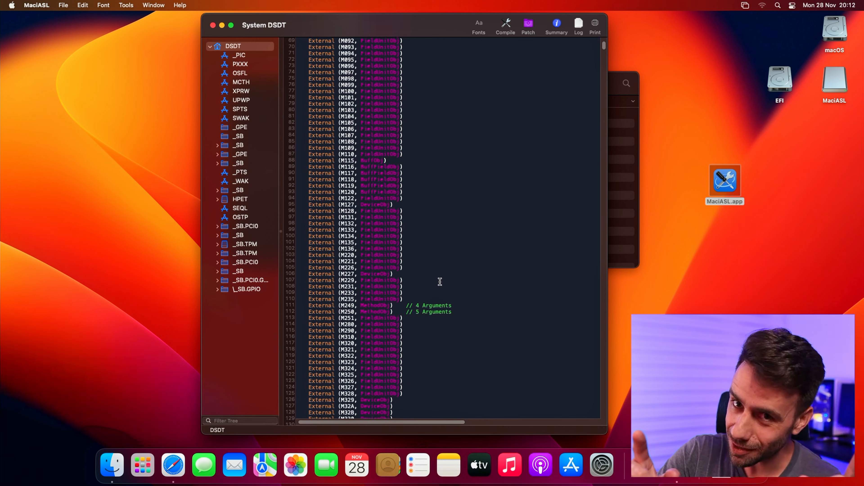
drag(420, 18, 369, 32)
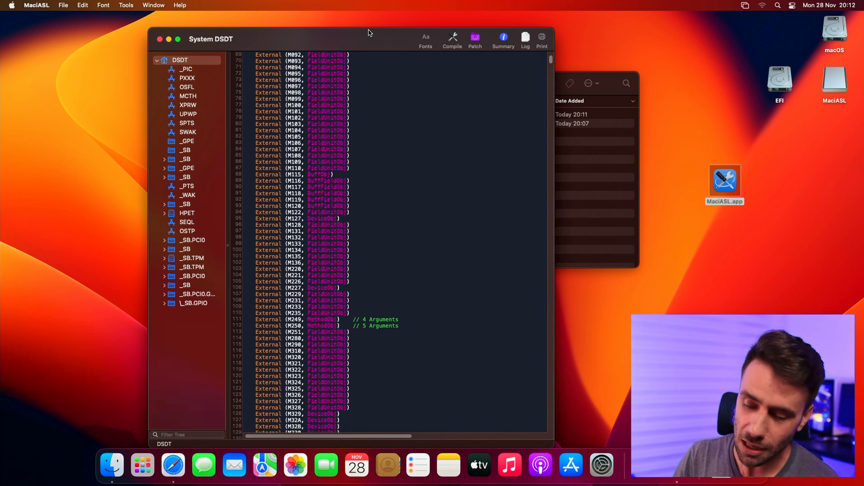
- Quit MaciASL and place the MaciASL.app icon beside the EFI drive on the desktop
key(super+q)
drag(735, 194, 726, 109)
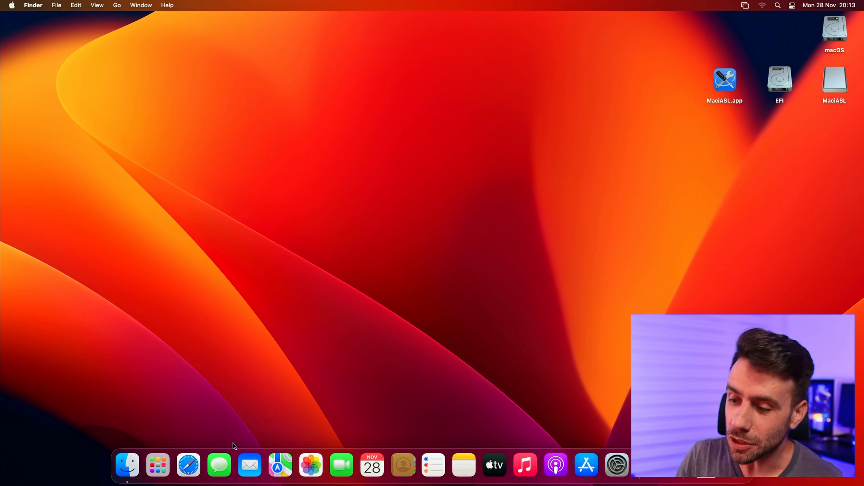
- Switch to Safari, search the web for khronokernel and open the khronokernel GitHub profile
click(188, 464)
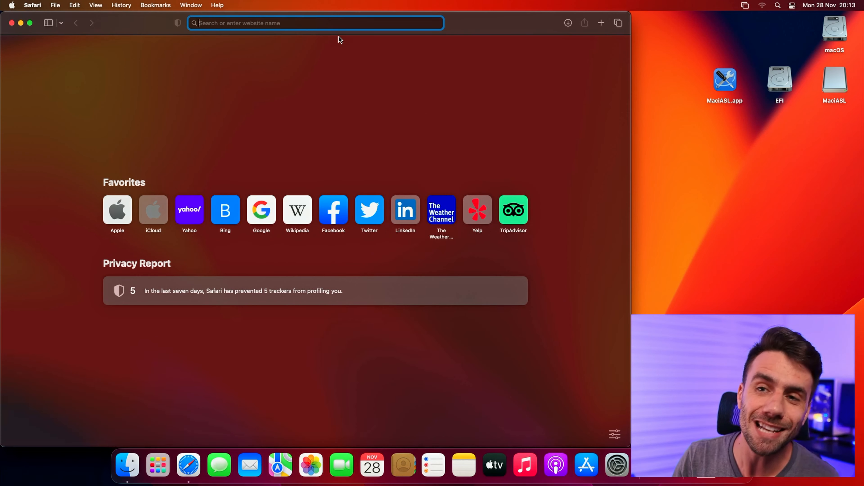
text(khor)
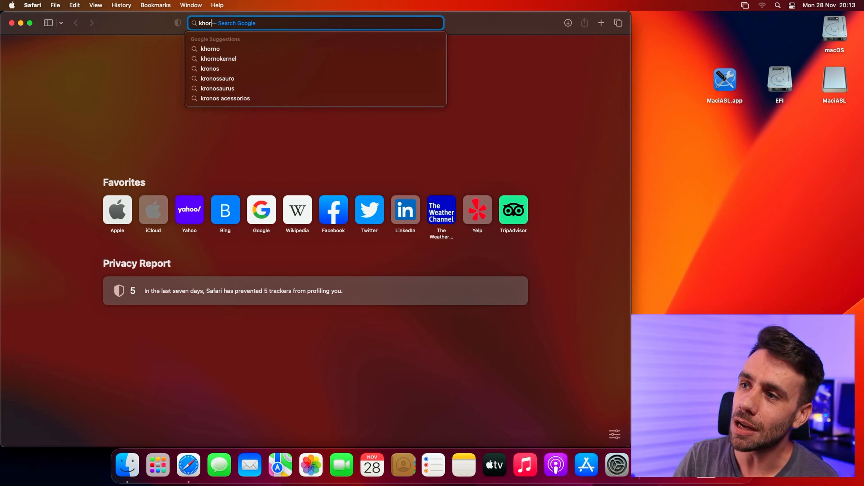
key(BackSpace)
key(BackSpace)
text(ronokernel)
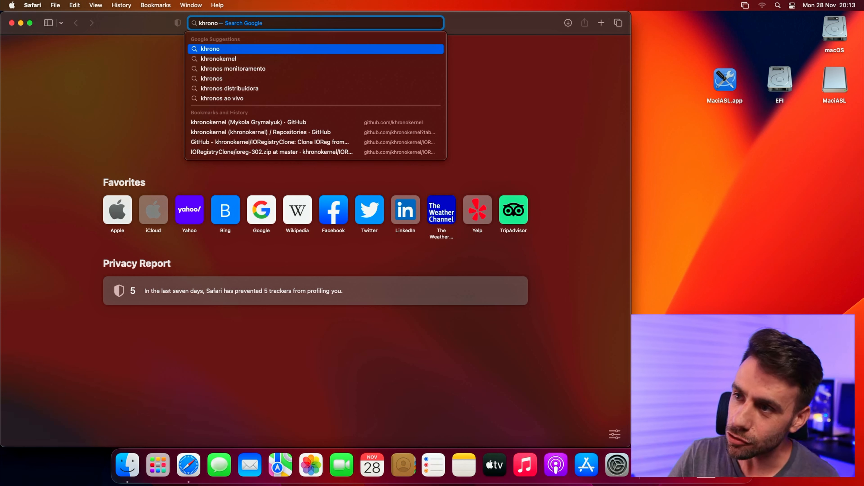
click(231, 58)
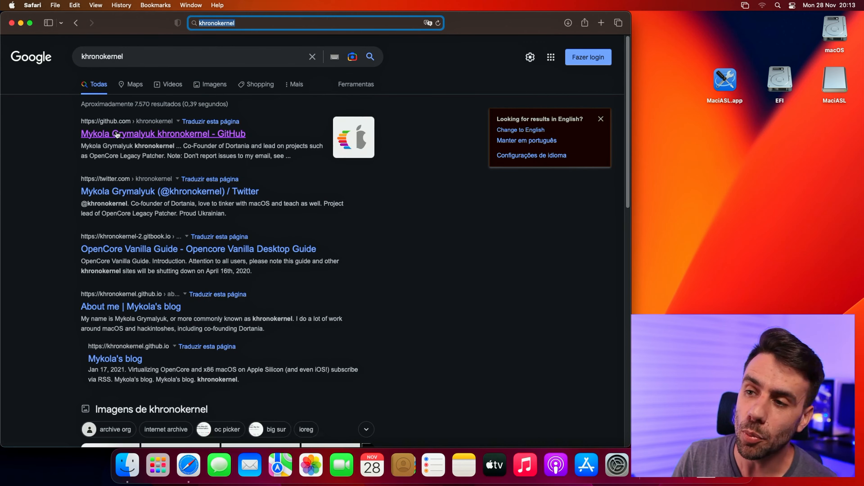
click(148, 134)
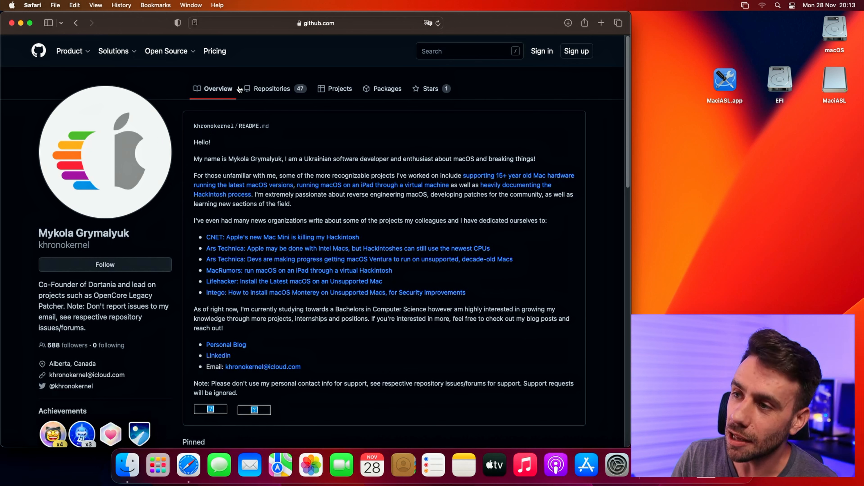
- Find the IORegistryClone repository by filtering khronokernel's repositories for ioreg, download its ioreg-302.zip file, and quit Safari
click(280, 95)
click(251, 116)
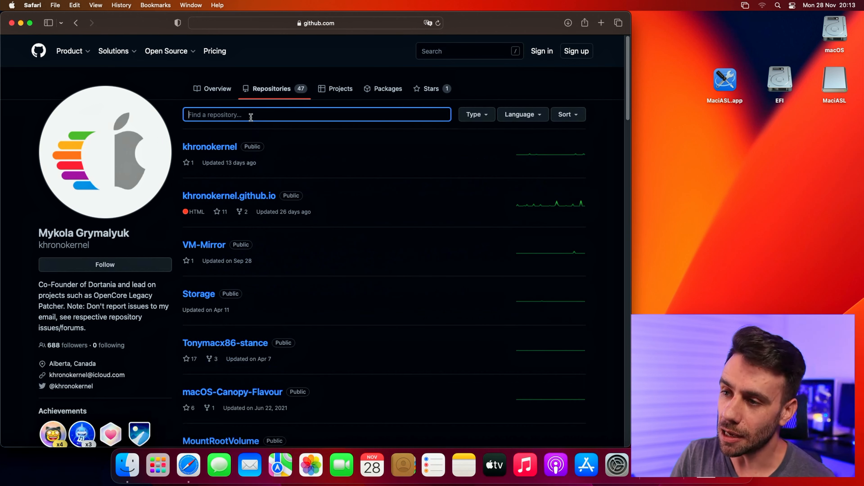
text(ioreg)
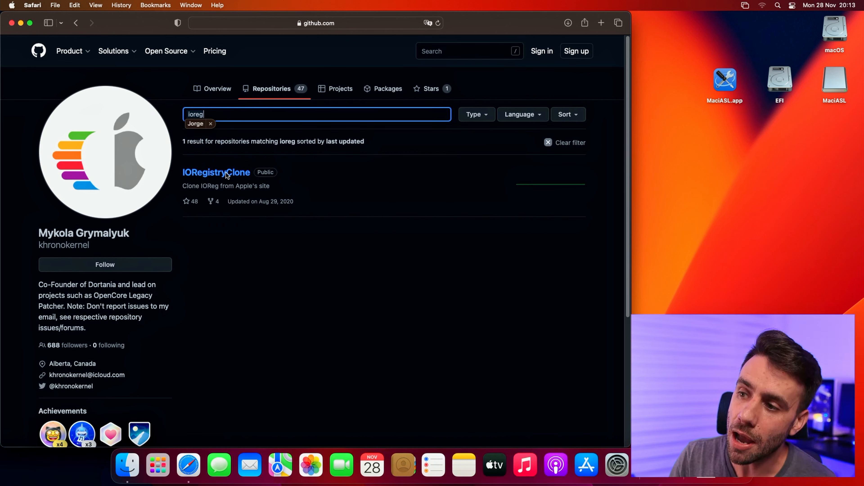
click(227, 173)
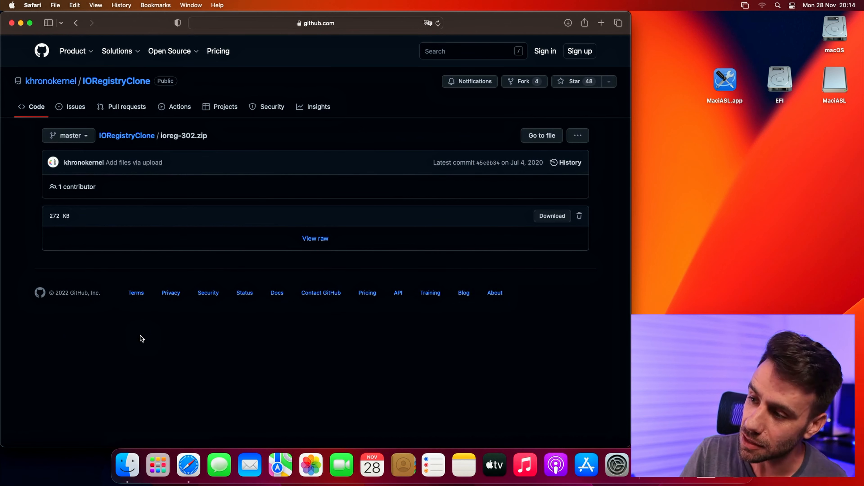
click(544, 218)
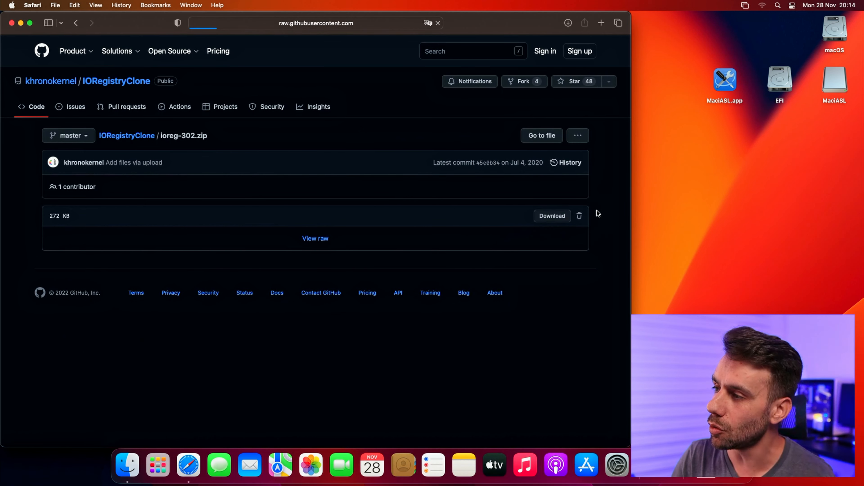
key(super+q)
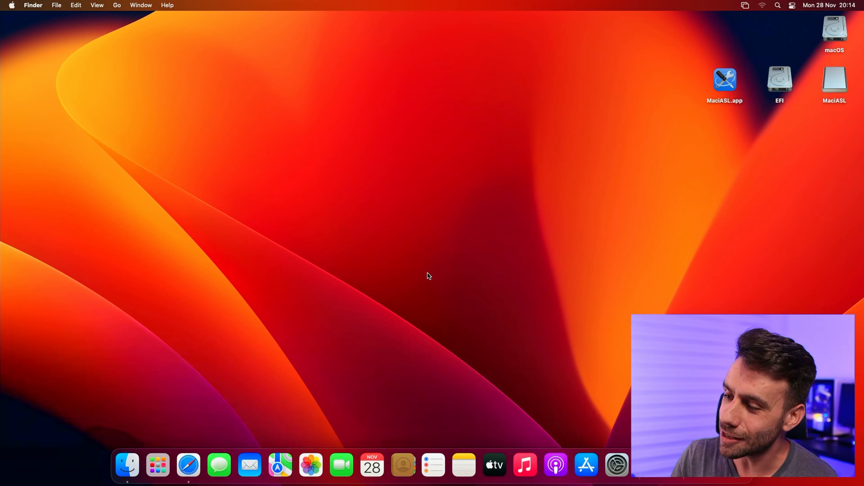
- Launch IORegistryExplorer.app from the Downloads folder in Finder and allow the downloaded app to open
key(super+n)
key(Down)
key(Down)
key(super+Down)
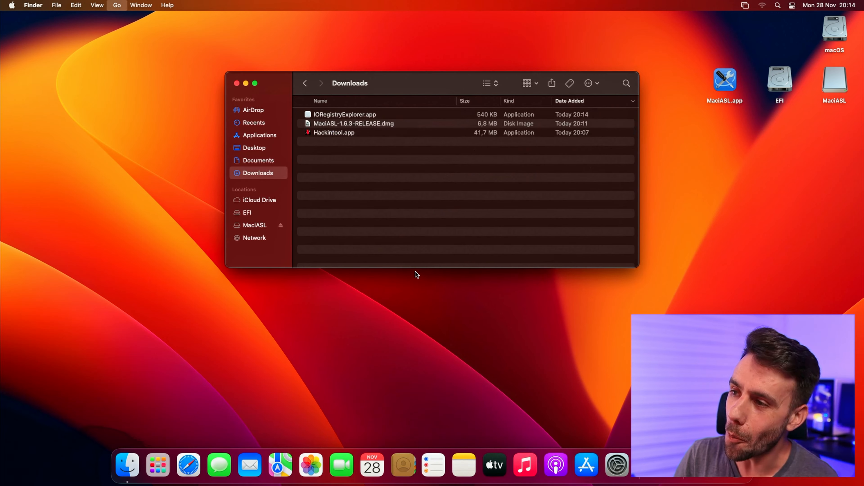
click(411, 117)
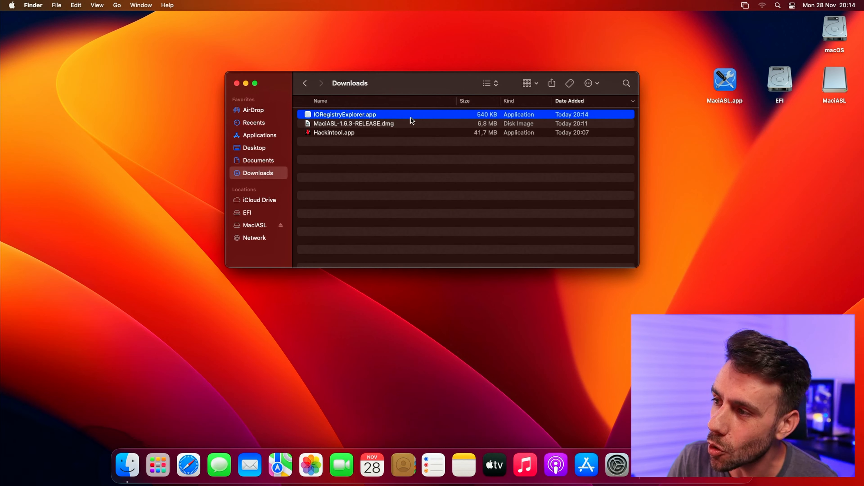
double_click(346, 117)
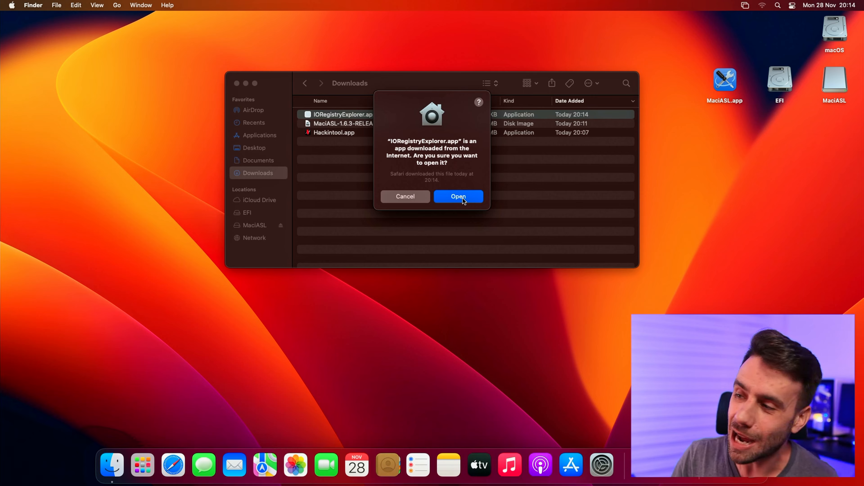
click(463, 199)
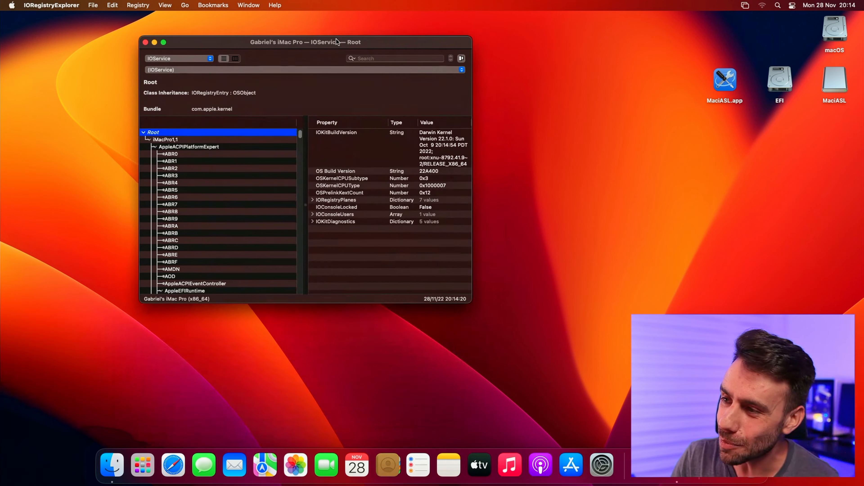
- Enlarge and reposition the IORegistryExplorer window and look through the IOService device tree
drag(337, 42, 297, 47)
drag(430, 309, 494, 423)
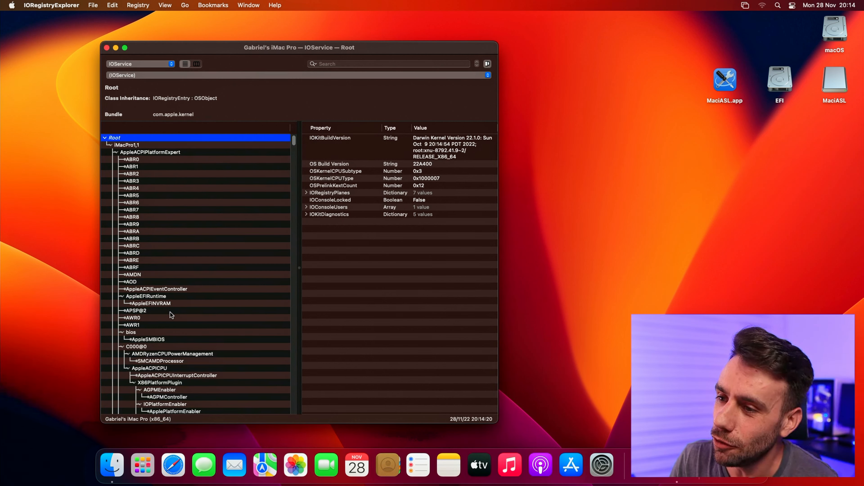
scroll(172, 316, down, 10)
scroll(178, 289, down, 4)
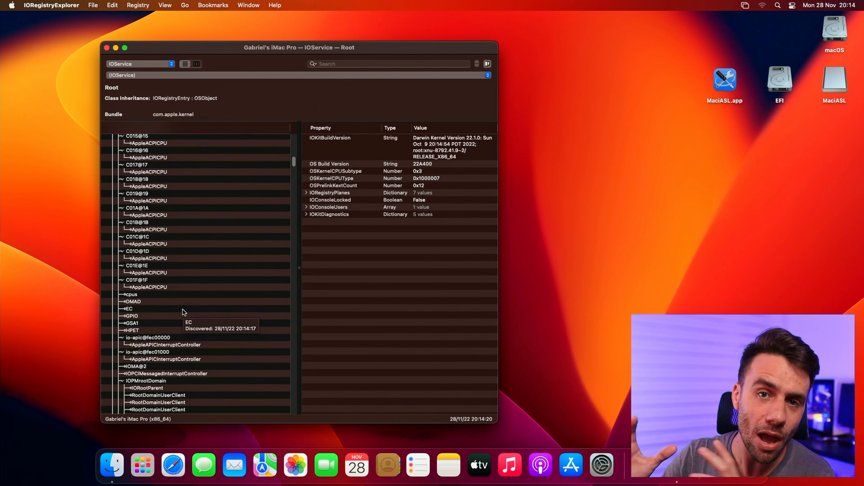
scroll(195, 214, down, 2)
scroll(194, 215, down, 5)
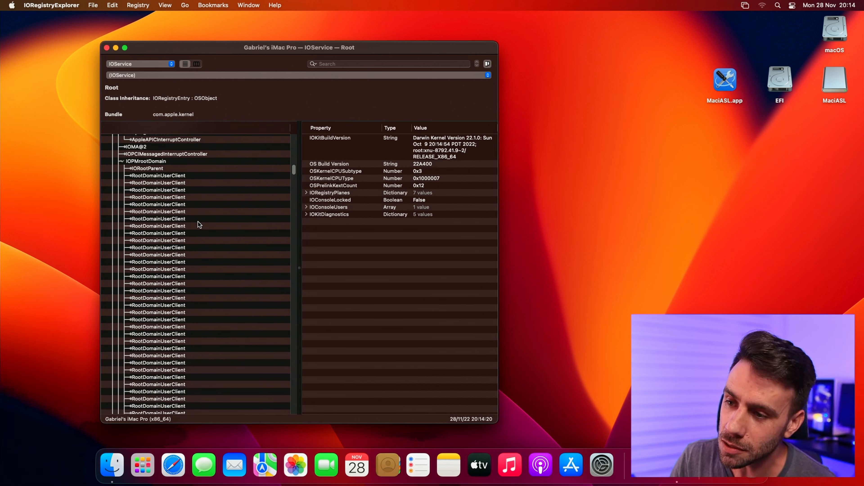
scroll(197, 213, up, 20)
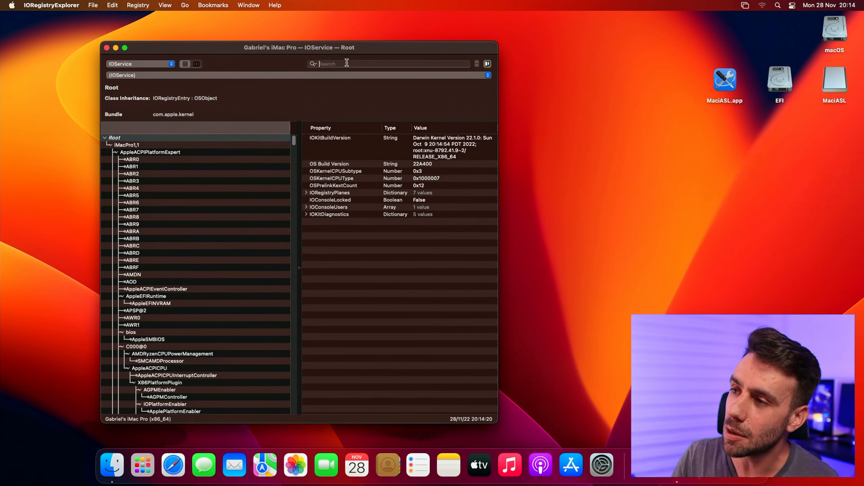
- Search the IOService registry for x86plat, examine the X86PlatformPlugin entry, and clear the search
click(346, 64)
text(x86pla)
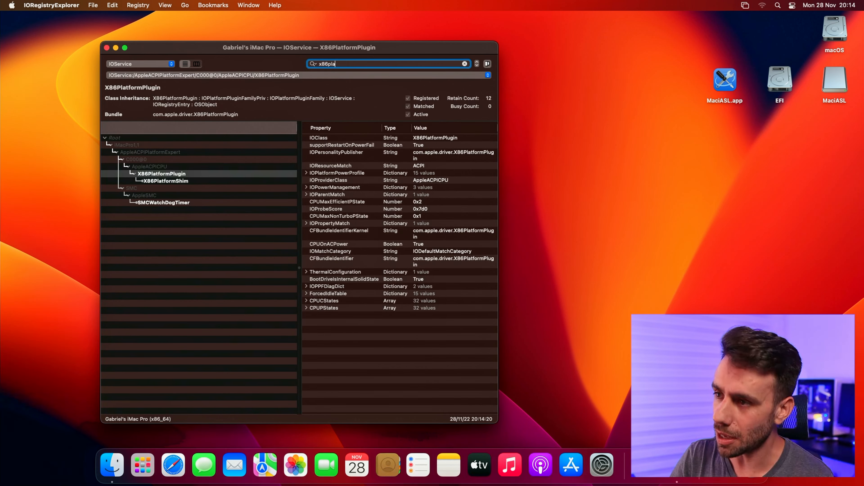
text(t)
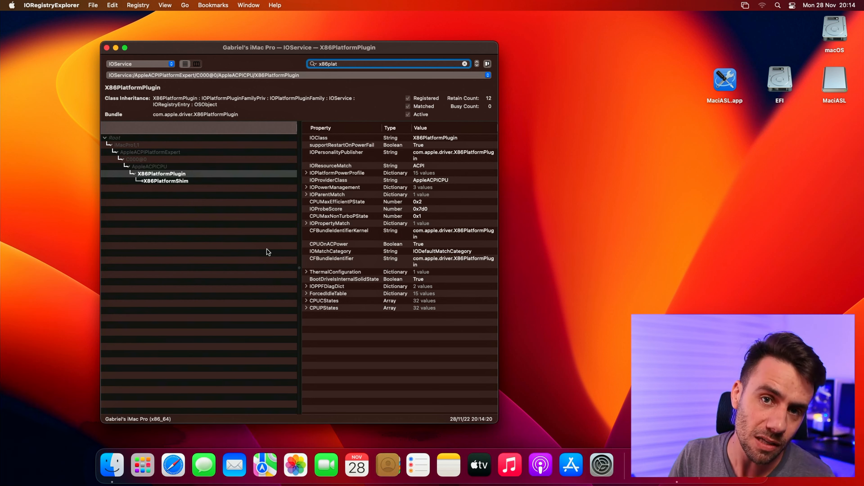
click(465, 64)
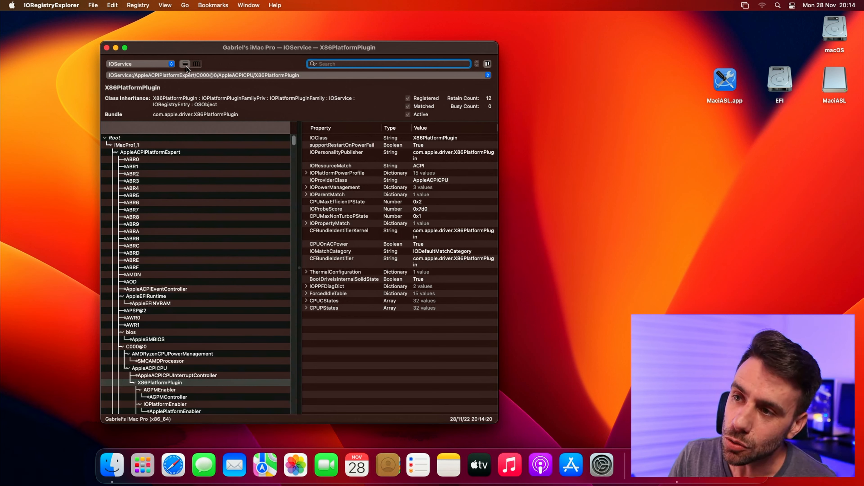
- Show the IOPower plane and search it for nvme, then clear the search
click(125, 65)
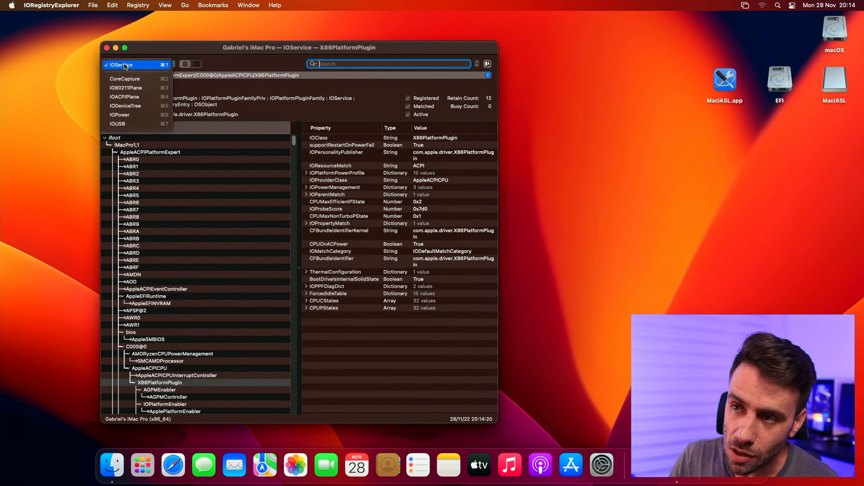
click(127, 115)
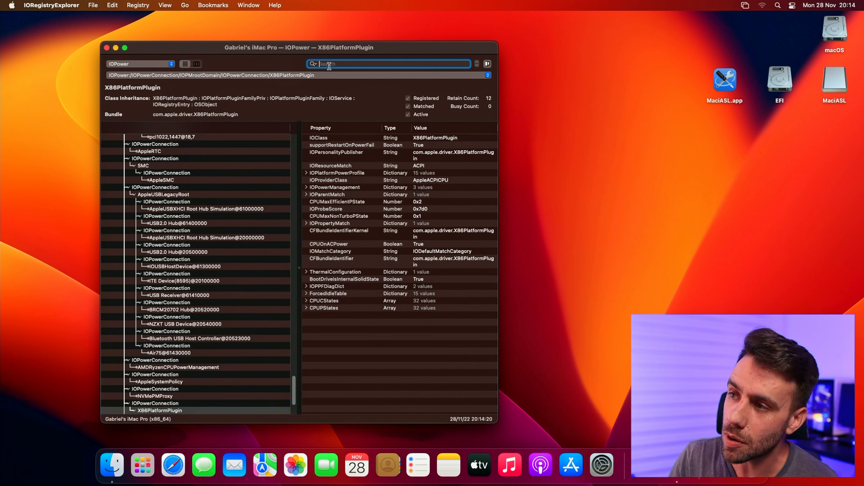
text(nvme)
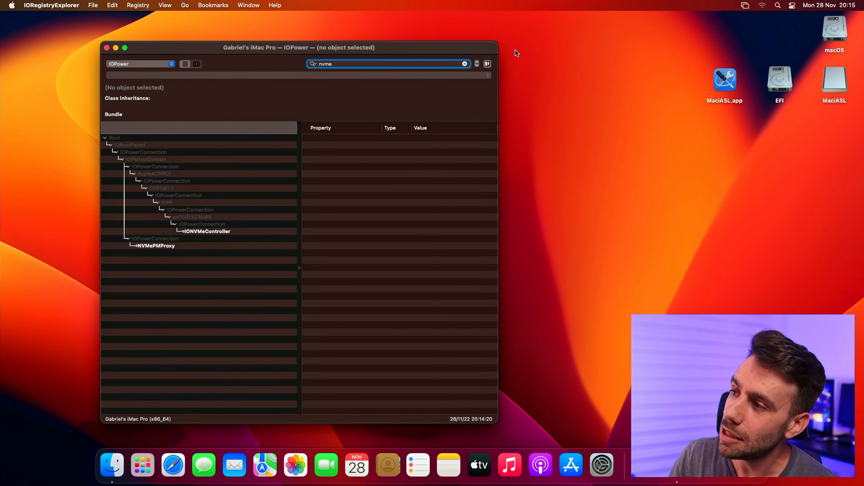
click(464, 64)
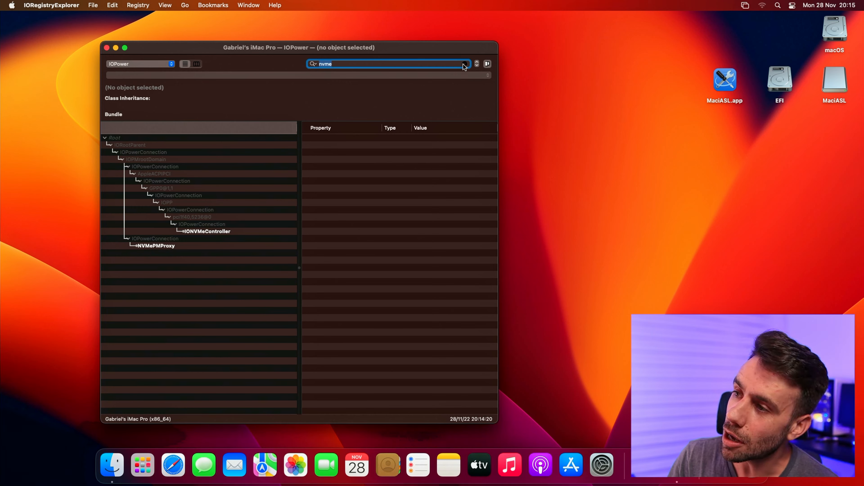
- Return to the IOService plane, examine the processor entries in its tree, and quit IORegistryExplorer
click(129, 64)
click(135, 16)
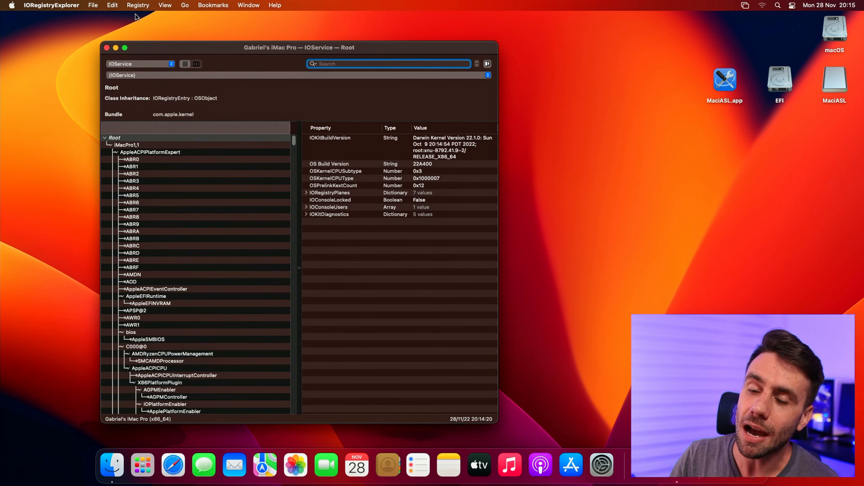
scroll(181, 266, down, 5)
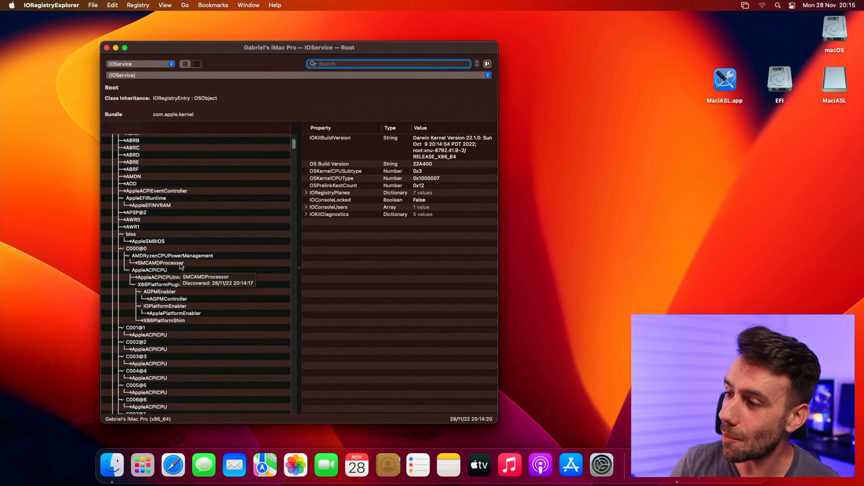
key(super+q)
- Search for propertree in Safari and download the corpnewt/ProperTree GitHub repository as a ZIP
click(183, 456)
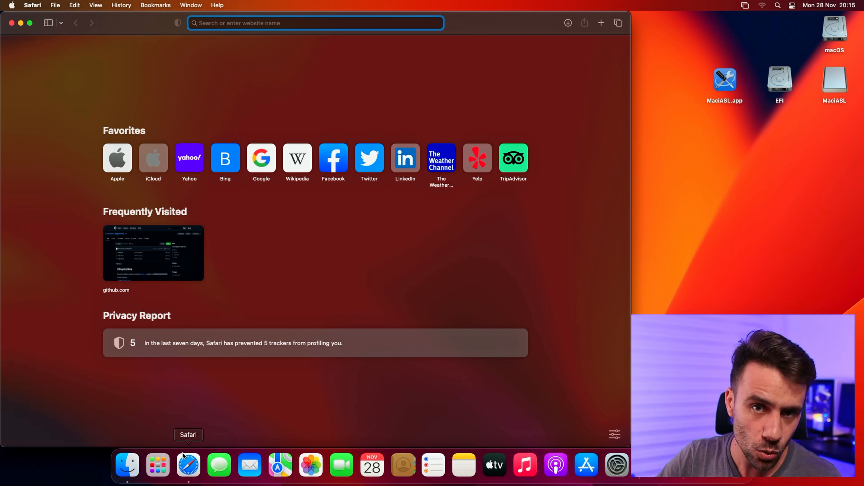
text(propertree)
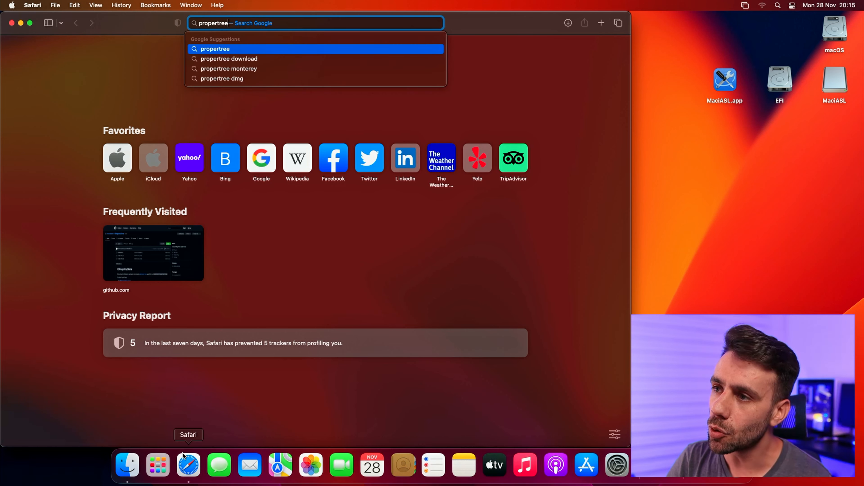
key(super+a)
key(Return)
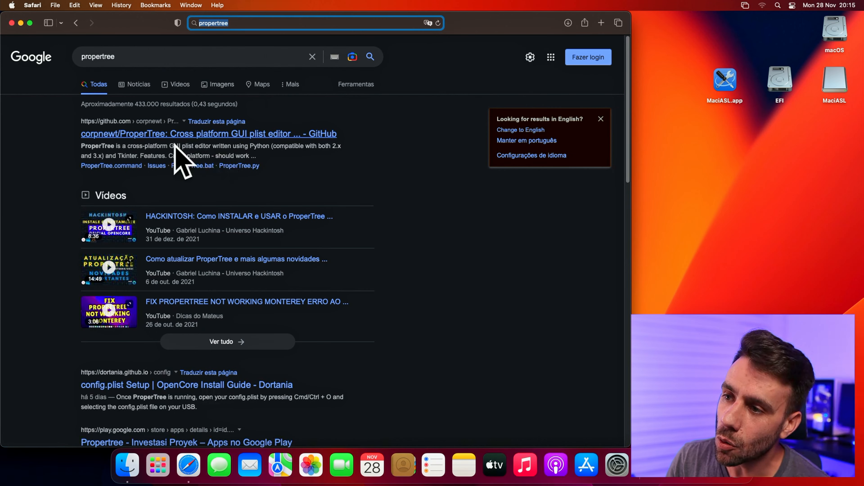
click(202, 135)
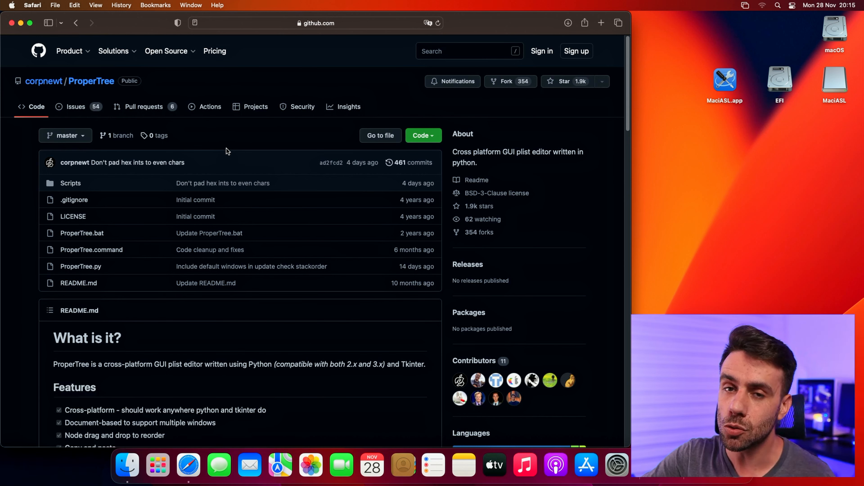
click(431, 136)
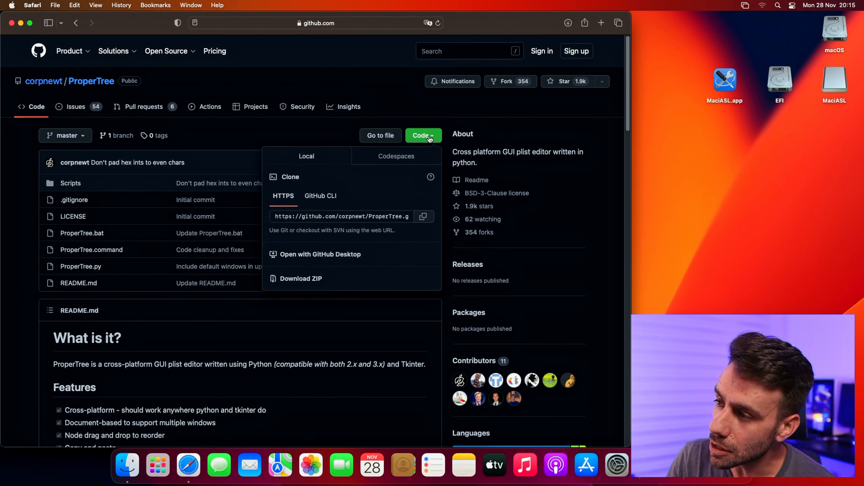
click(321, 279)
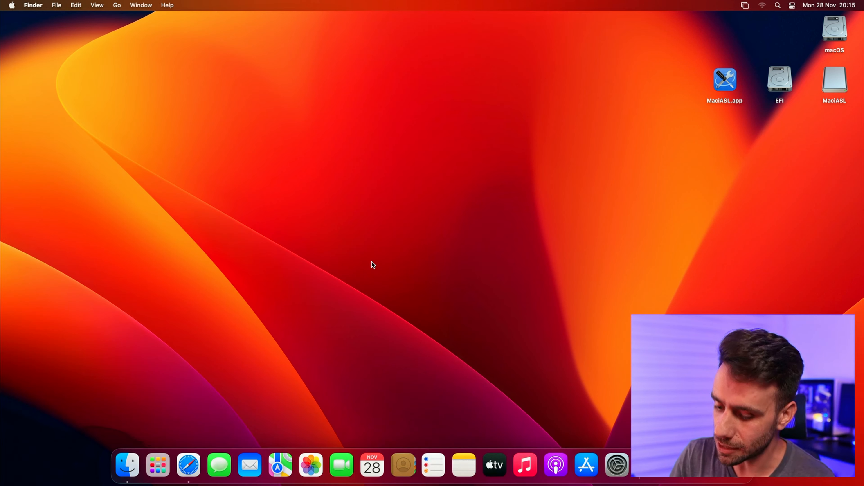
- Open the ProperTree-master folder inside the Downloads folder in a new Finder window
key(super+n)
key(alt+super+l)
key(Down)
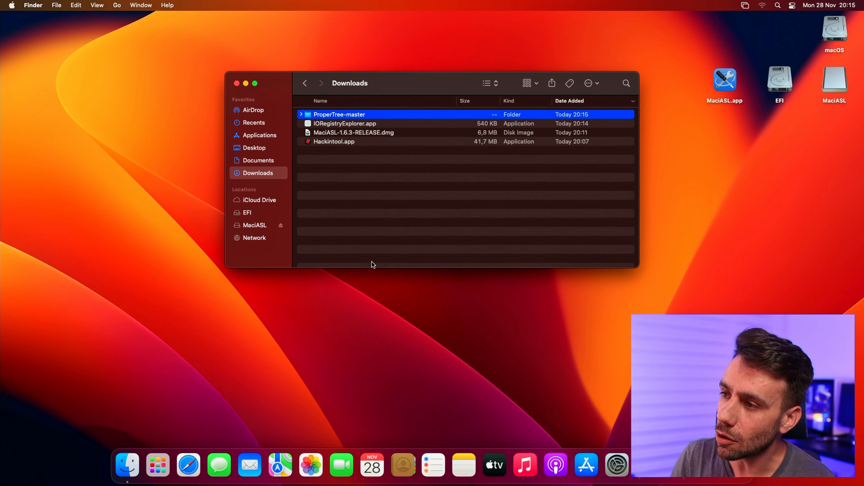
double_click(335, 115)
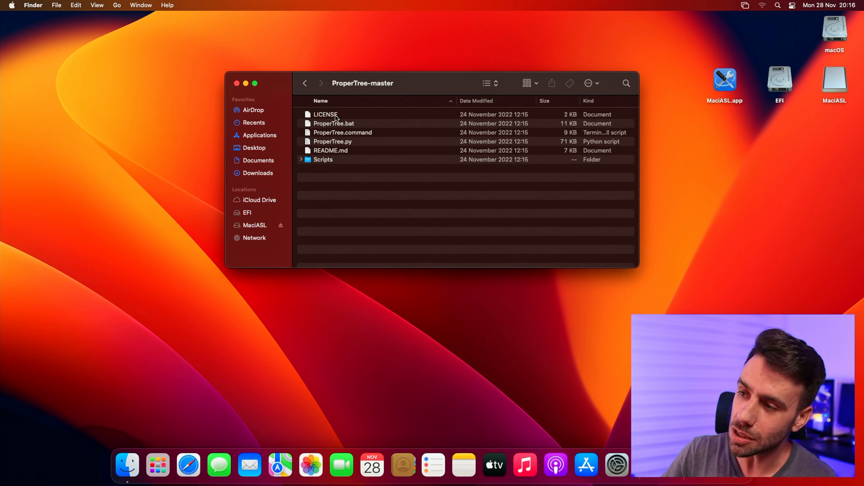
- Look over the files in the ProperTree-master folder and open its Scripts subfolder
key(Down)
key(Down)
key(Down)
key(Down)
key(Down)
click(355, 134)
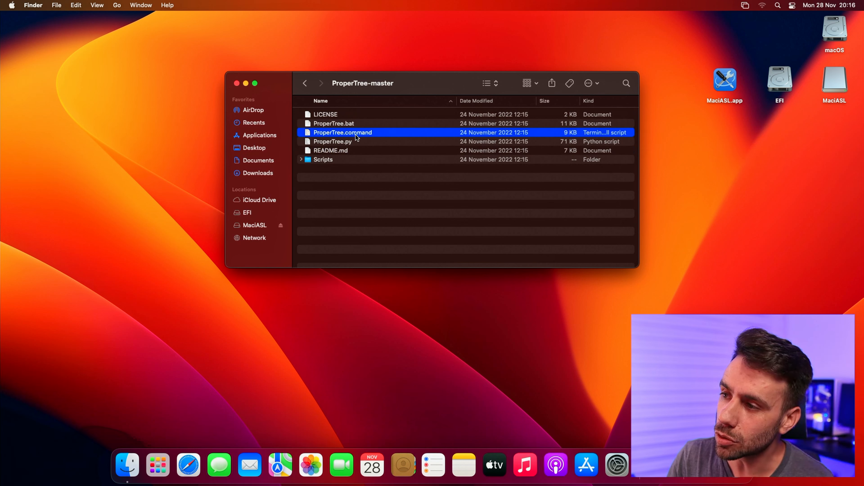
key(Down)
key(Down)
key(Down)
key(super+Down)
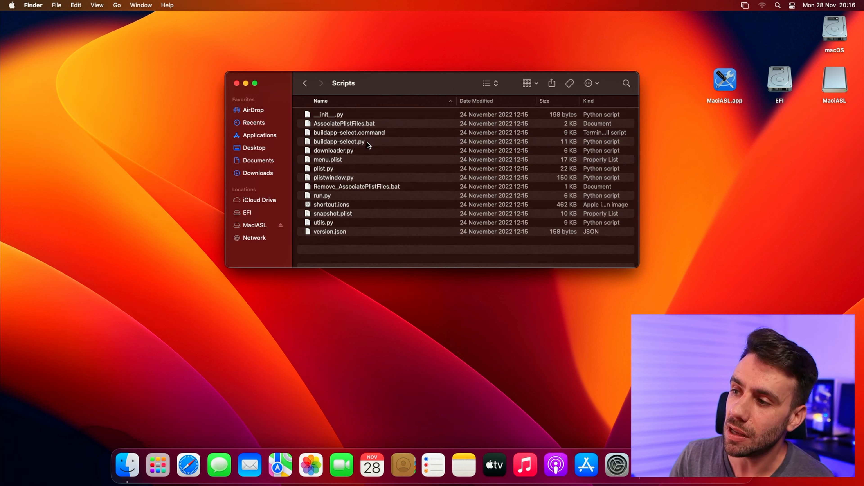
- Run buildapp-select.command from the Scripts folder, confirming that it may open and granting Terminal access to the Downloads folder
click(381, 131)
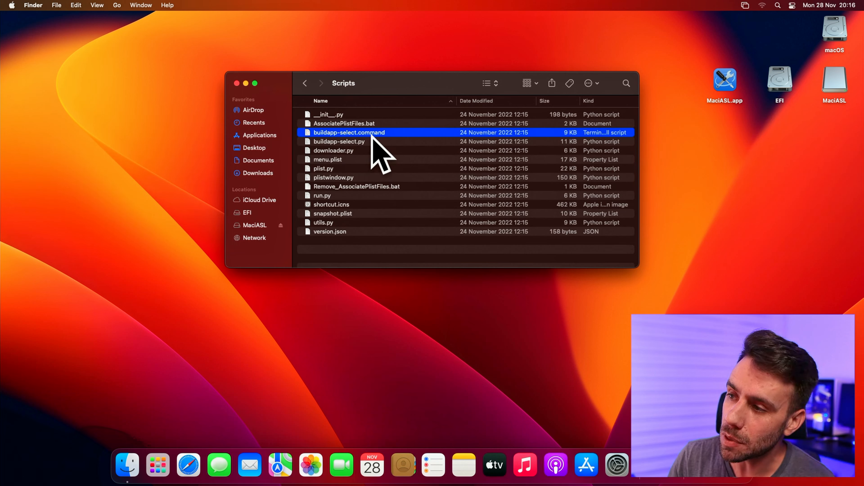
key(super+Down)
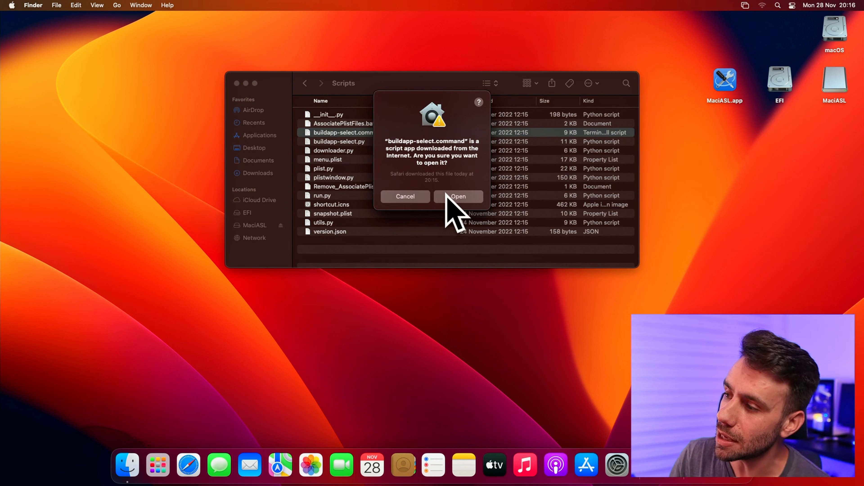
click(454, 193)
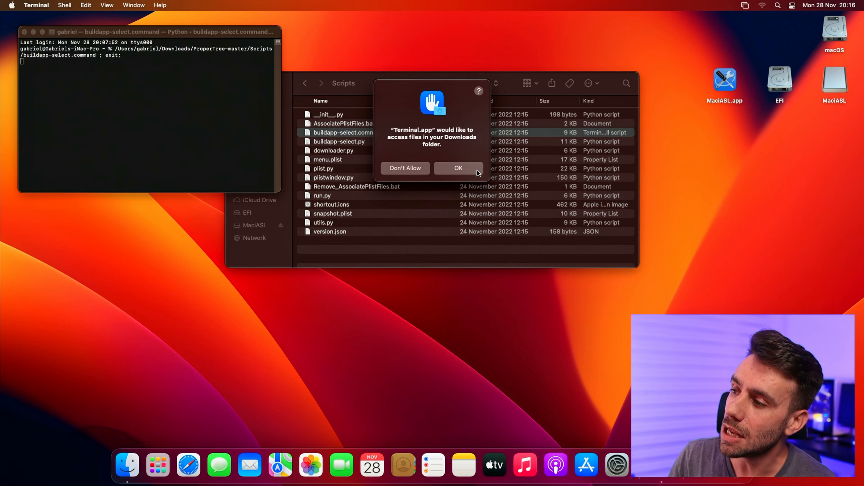
click(478, 170)
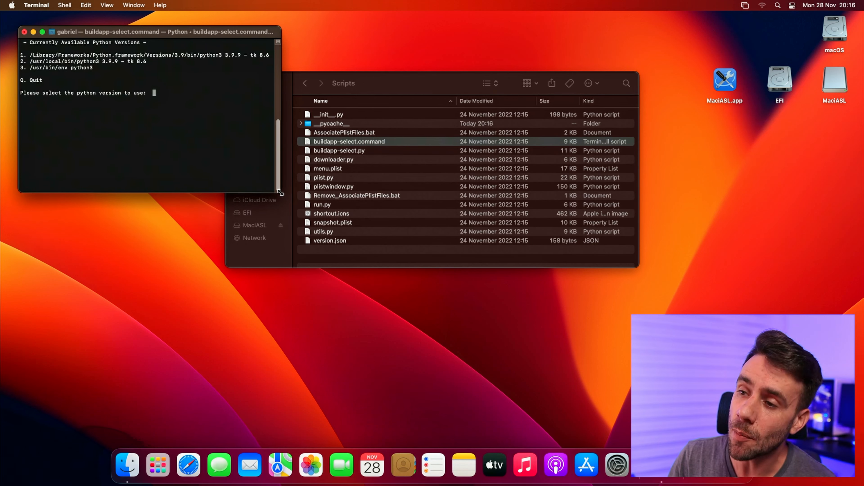
- Enlarge the Terminal window and text, build ProperTree.app with Python option 1 (the 3.9.9 framework install), and quit Terminal
drag(279, 192, 432, 280)
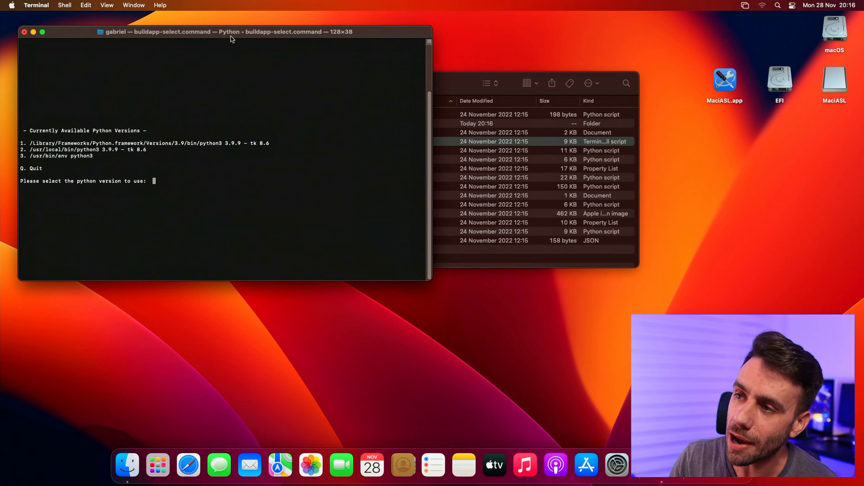
key(super+plus)
key(super+plus)
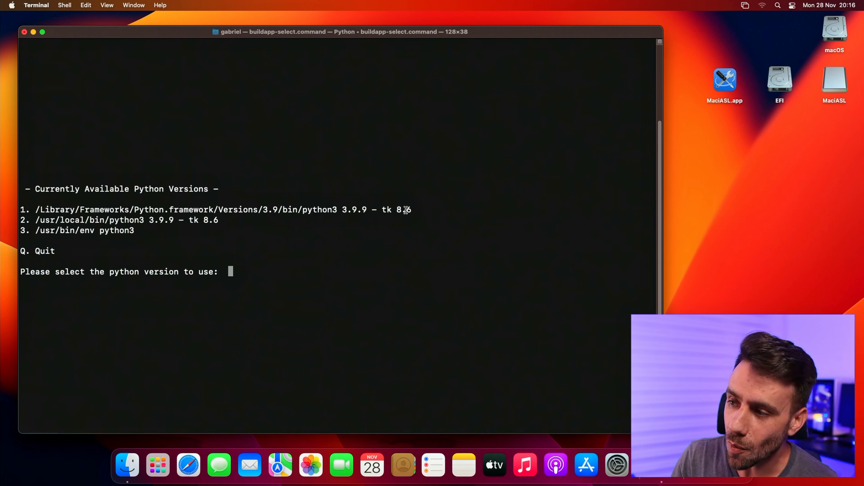
drag(412, 210, 26, 210)
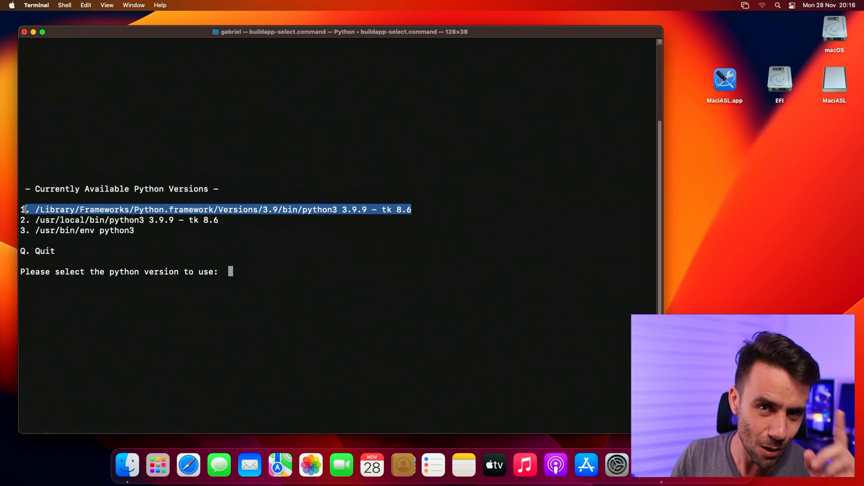
text(1)
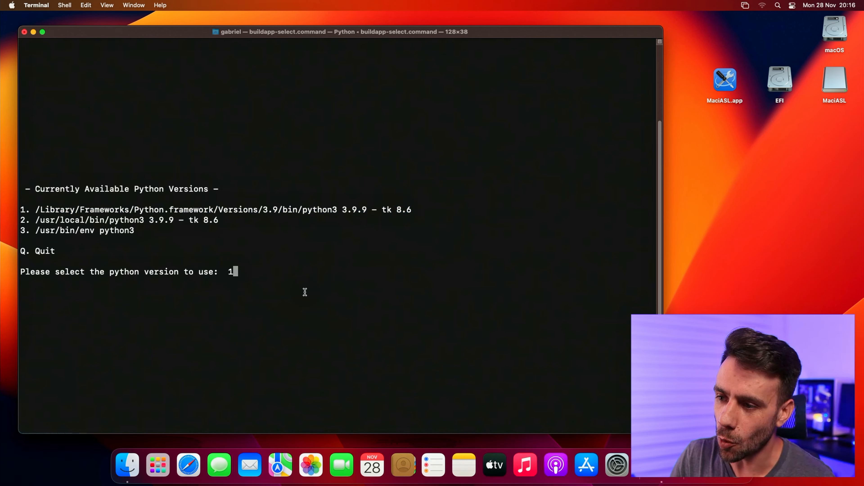
key(Return)
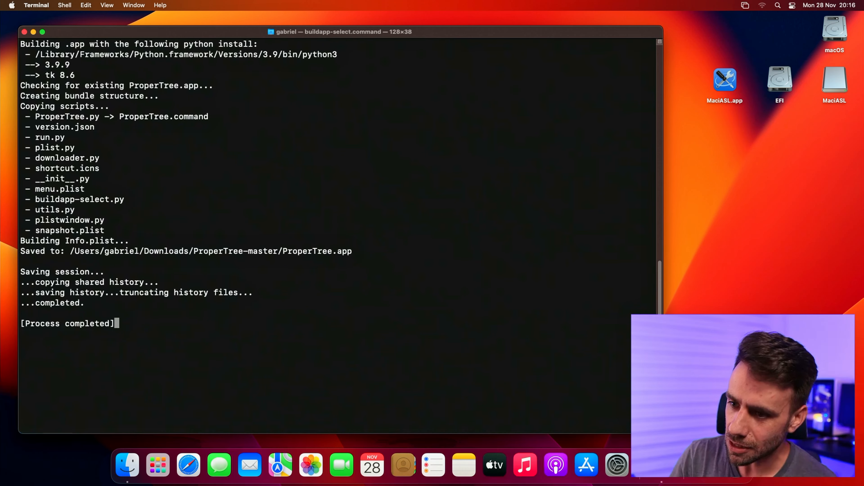
click(46, 5)
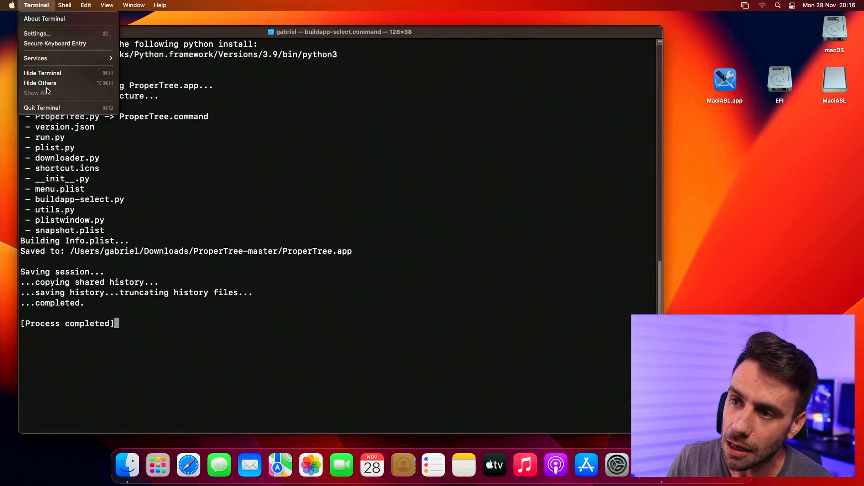
click(49, 107)
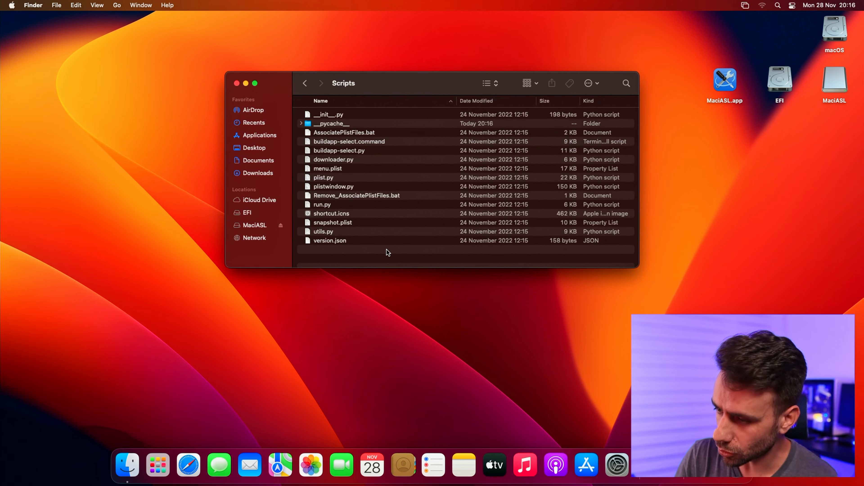
- Move ProperTree.app from the ProperTree-master folder to the desktop and close the Finder window
key(super+Up)
click(352, 124)
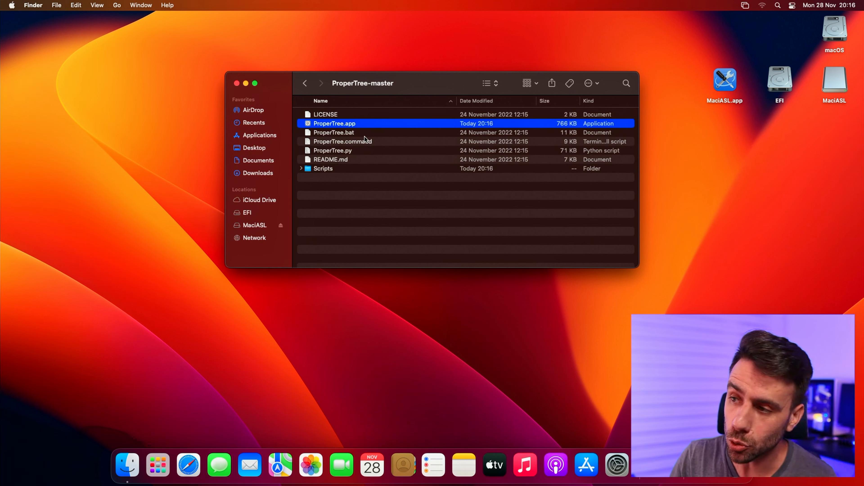
drag(358, 125, 669, 37)
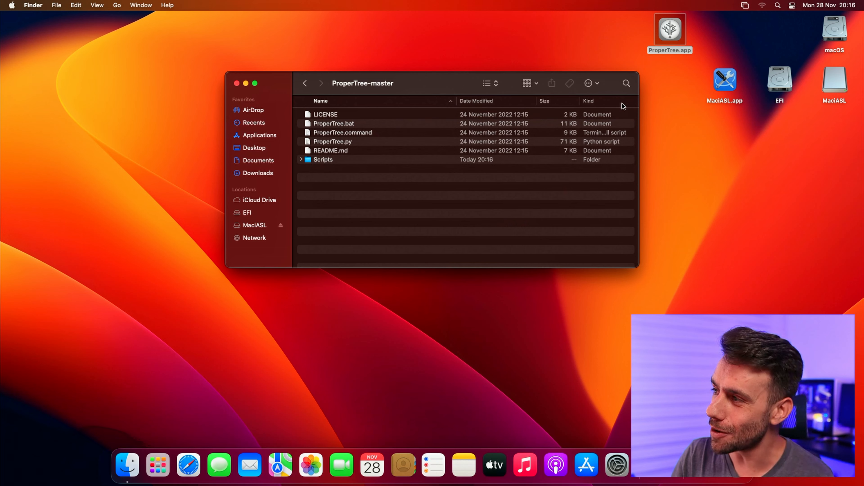
key(super+w)
- Launch ProperTree from the desktop, turn off Expand Children When Opening Plist in its settings, and quit it
double_click(670, 30)
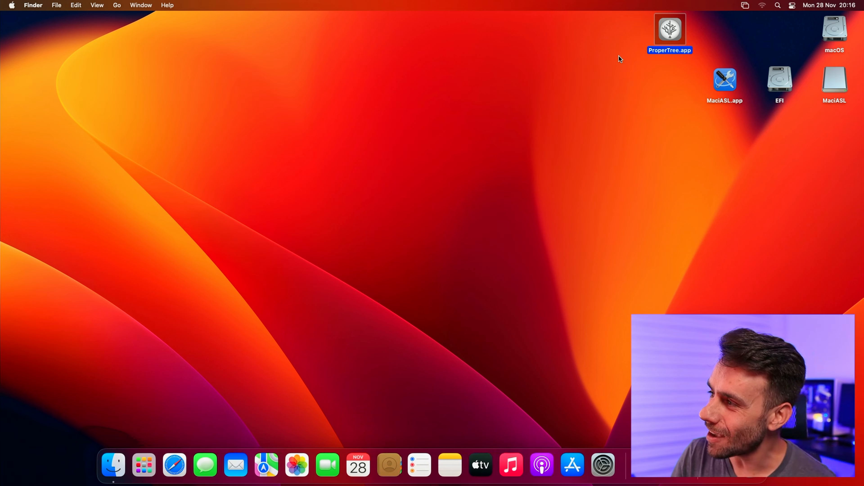
drag(447, 142, 413, 141)
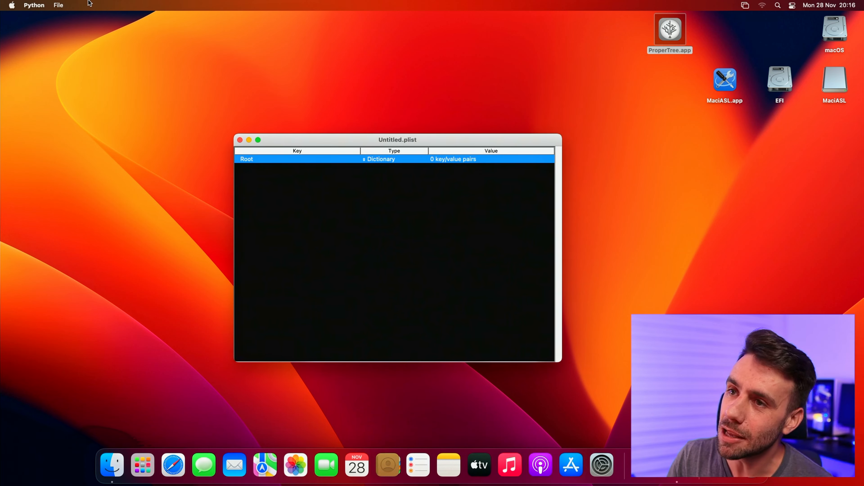
click(43, 4)
click(55, 34)
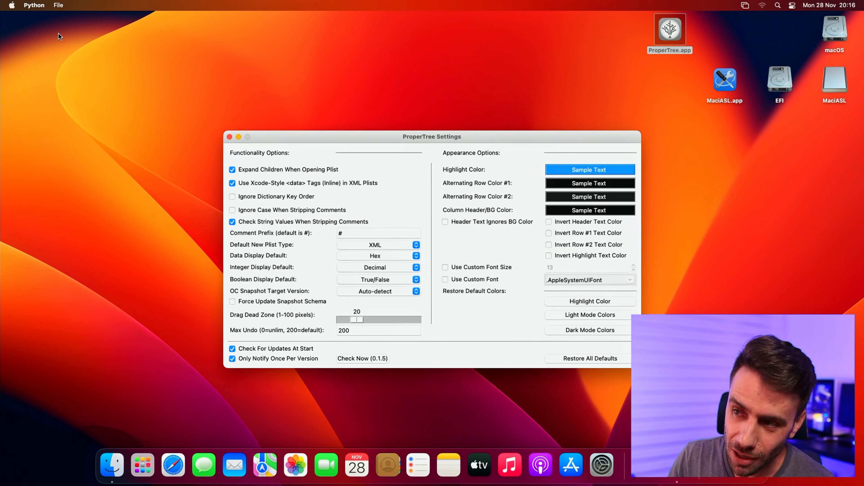
click(284, 173)
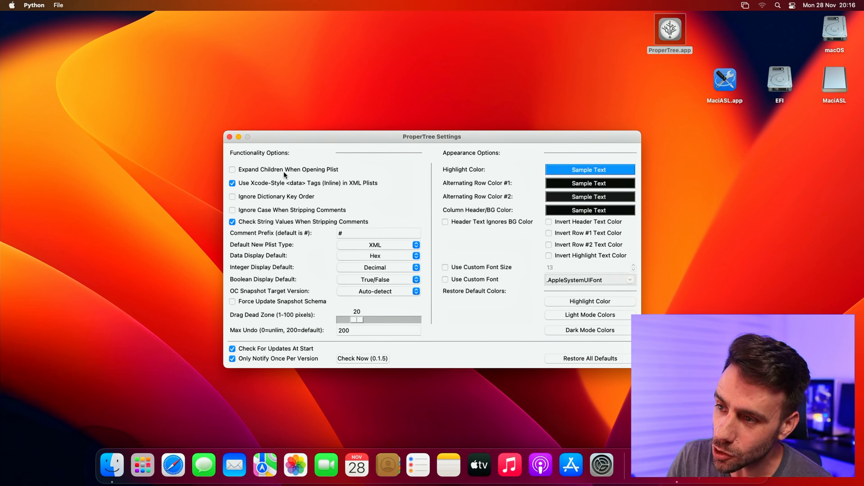
key(super+w)
key(super+q)
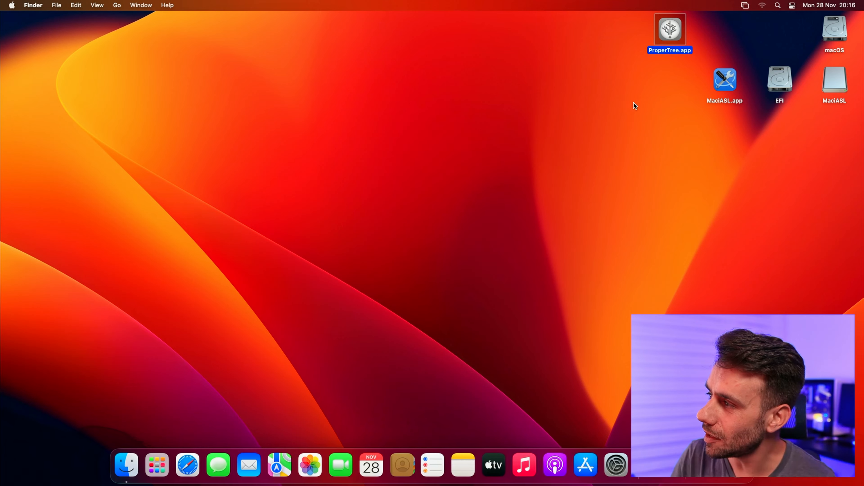
- Open config.plist from the EFI/OC folder of the EFI volume in ProperTree and reposition its window over the Finder window
double_click(780, 89)
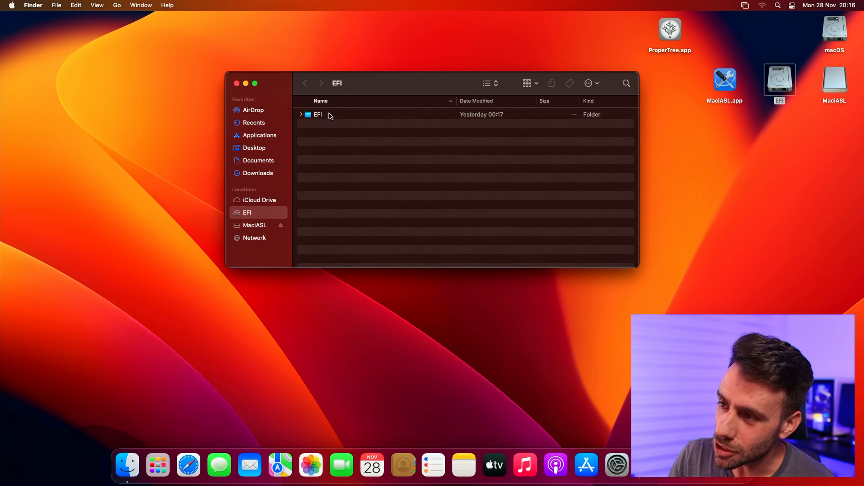
double_click(318, 115)
double_click(320, 123)
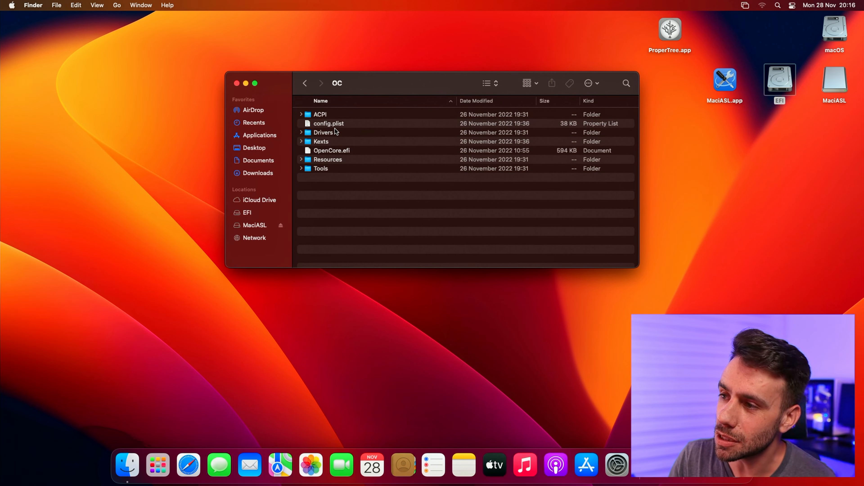
double_click(328, 123)
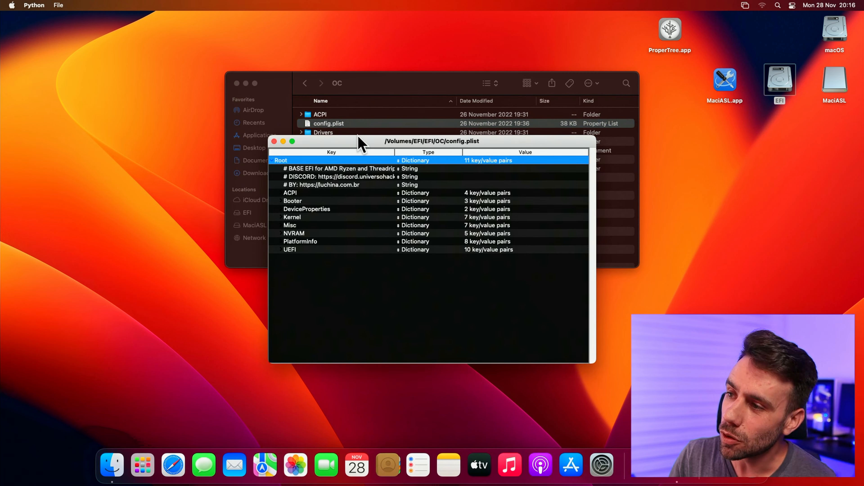
drag(359, 138, 312, 105)
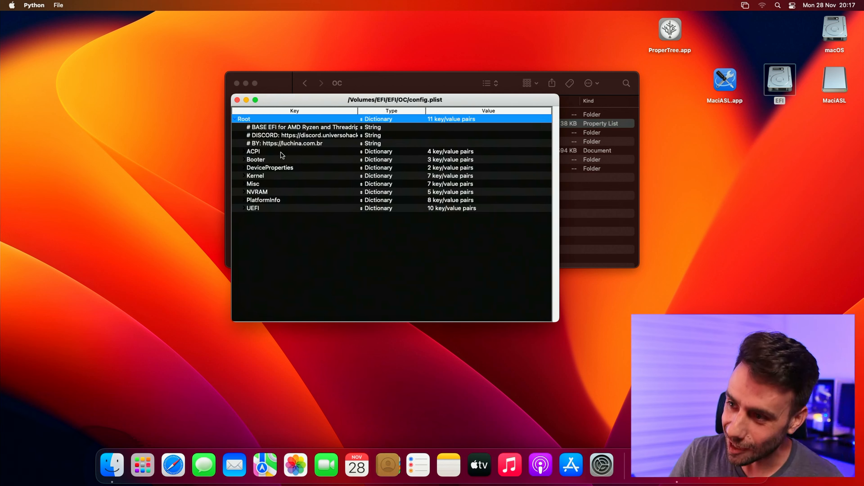
- Expand every top-level dictionary of config.plist, from UEFI up to ACPI, to view the subentries
click(243, 208)
click(244, 200)
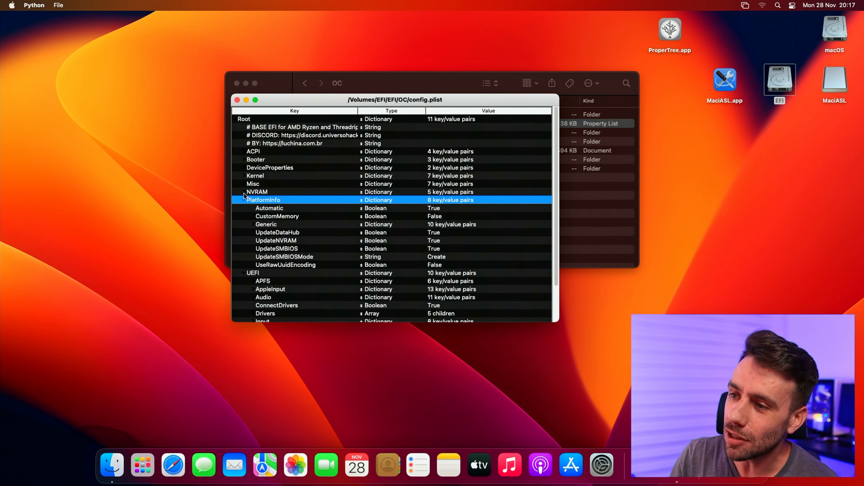
click(243, 191)
click(243, 184)
click(243, 175)
click(244, 168)
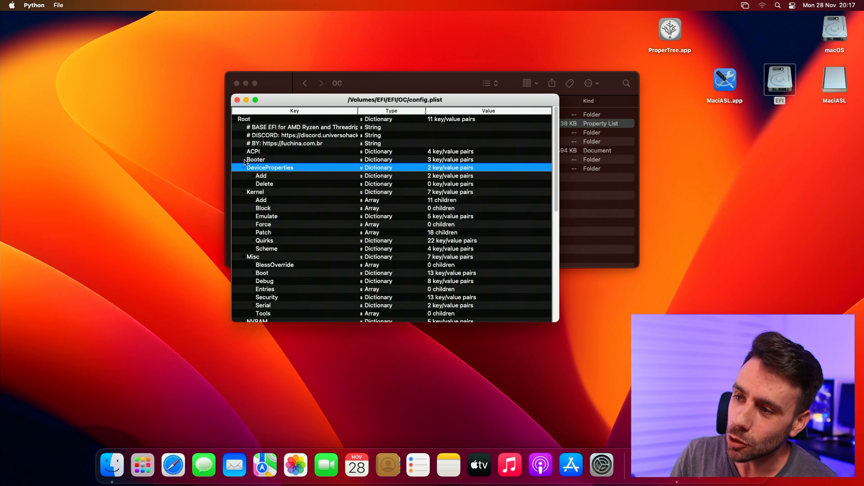
click(243, 159)
click(243, 151)
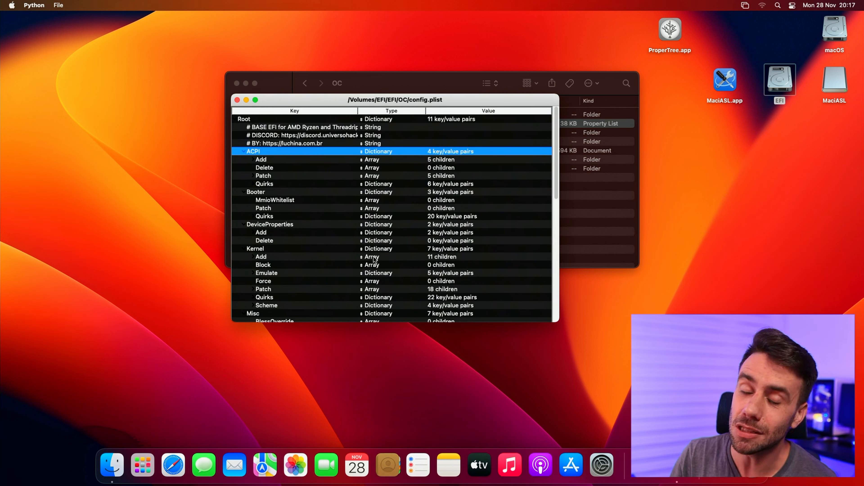